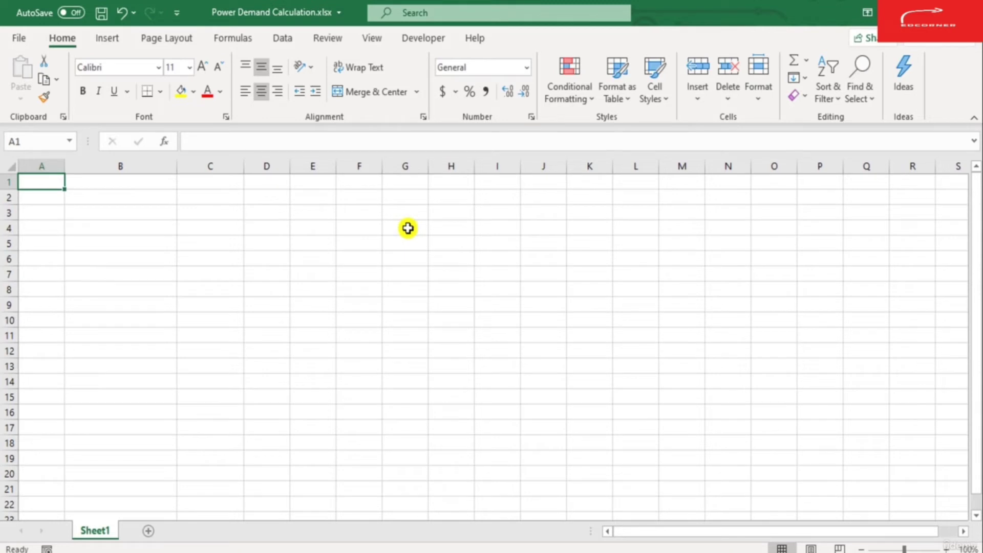
Enter the heading 'Sr. No.' in cell A1.
{"action": "left_click", "coordinate": [145, 211]}
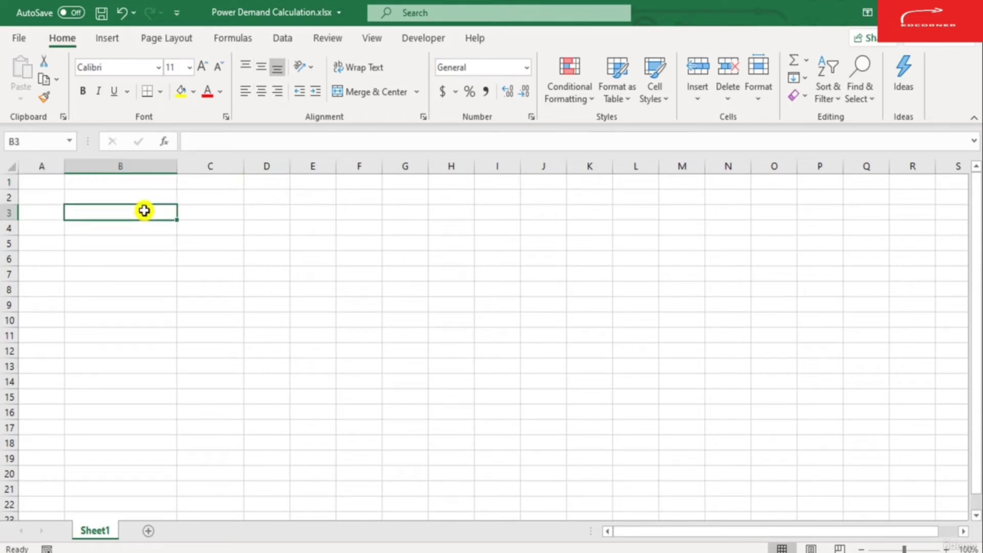
{"action": "key", "text": "Up"}
{"action": "key", "text": "Up"}
{"action": "key", "text": "Left"}
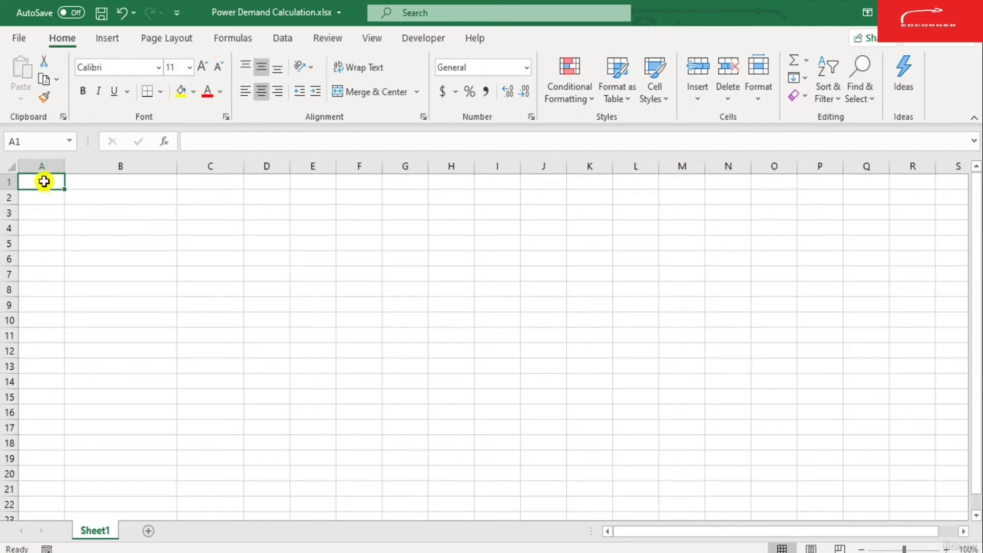
{"action": "type", "text": "Sr."}
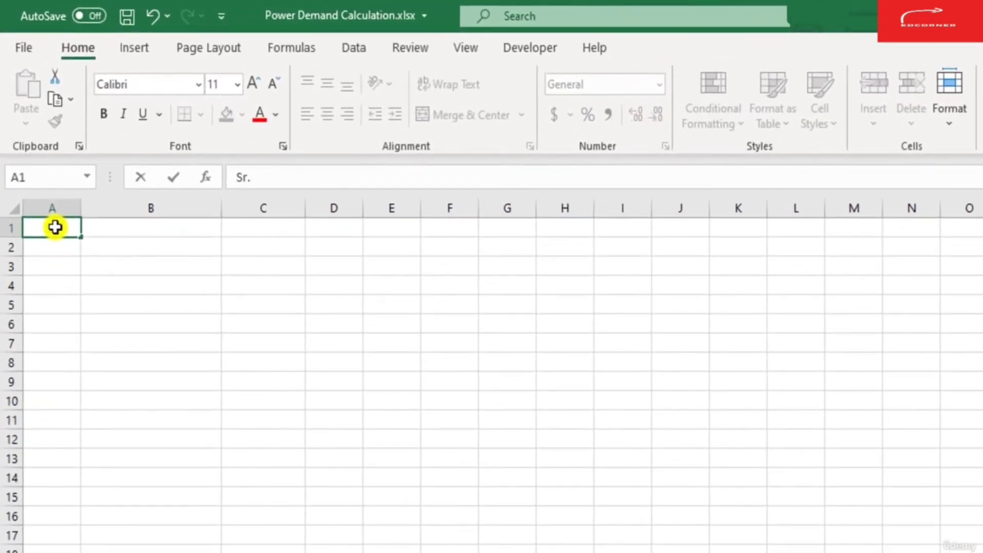
{"action": "type", "text": " No."}
{"action": "key", "text": "Return"}
{"action": "left_click", "coordinate": [55, 227]}
{"action": "key", "text": "Return"}
{"action": "left_click", "coordinate": [55, 227]}
{"action": "key", "text": "Right"}
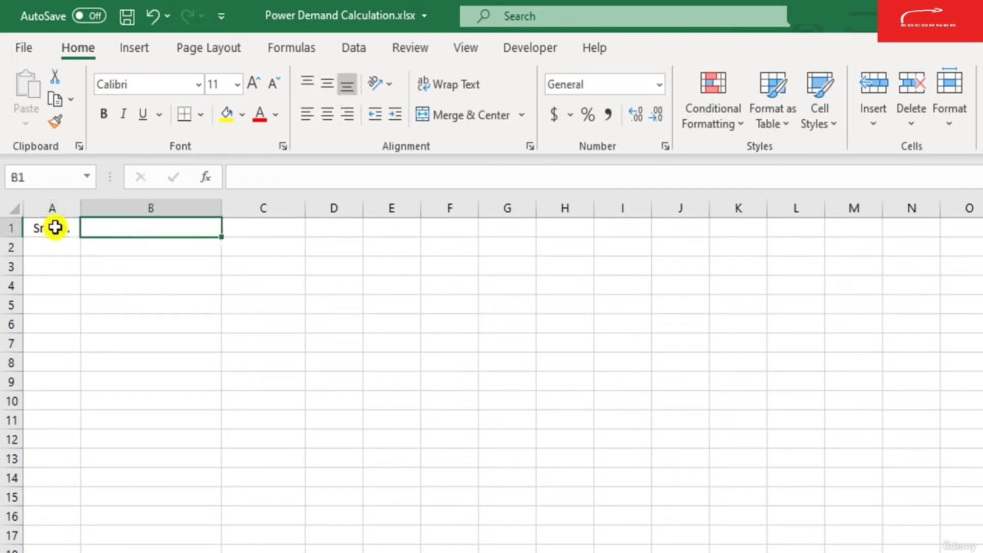
Enter 'Area of application / applinses' in B1, fixing a typo, and widen column B.
{"action": "type", "text": "Area of "}
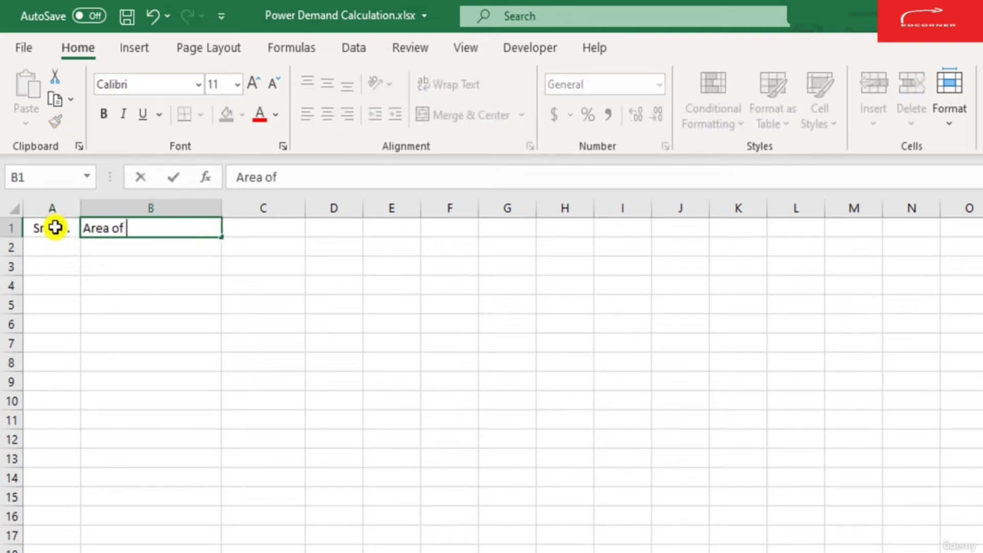
{"action": "type", "text": "application / "}
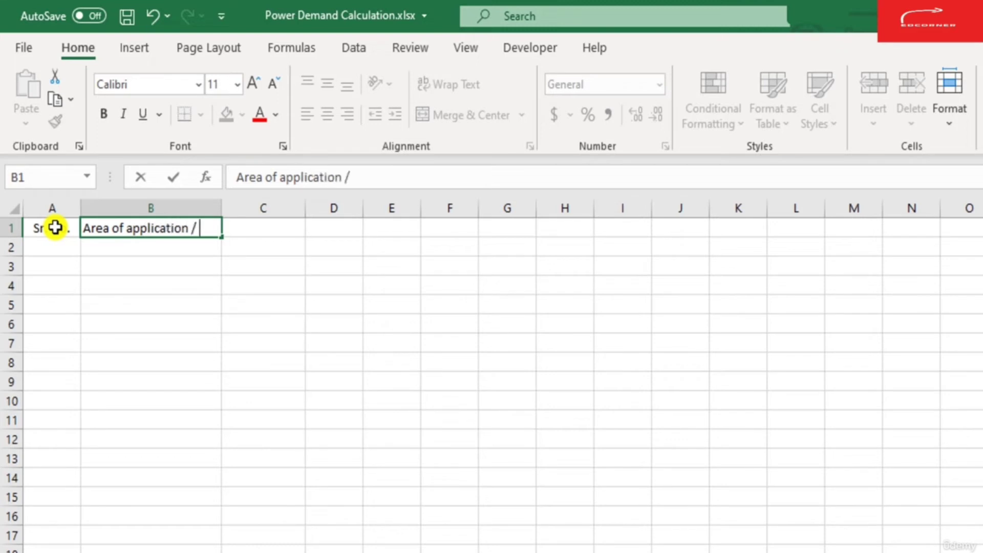
{"action": "type", "text": "applin"}
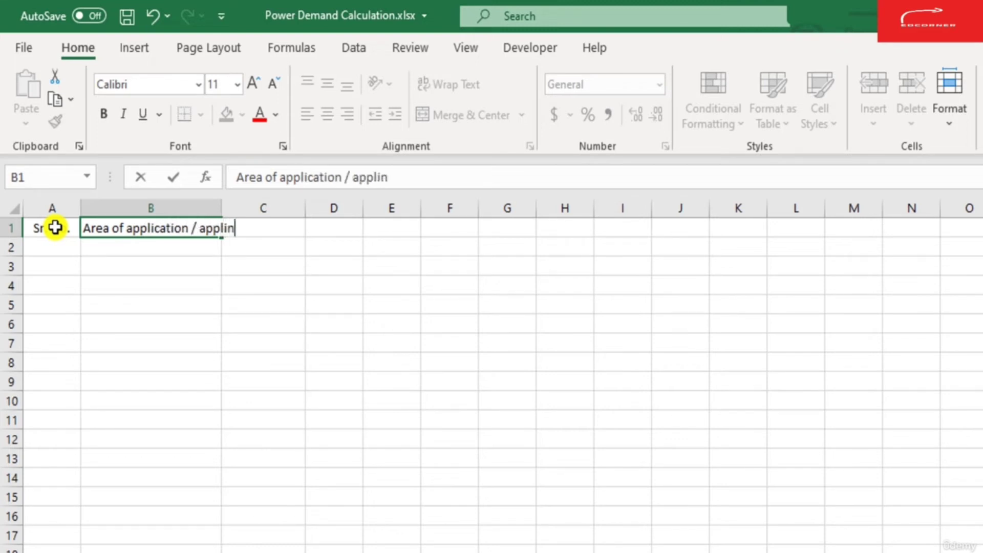
{"action": "type", "text": "ces"}
{"action": "key", "text": "Return"}
{"action": "key", "text": "Up"}
{"action": "key", "text": "F2"}
{"action": "key", "text": "Left"}
{"action": "key", "text": "Left"}
{"action": "key", "text": "BackSpace"}
{"action": "type", "text": "s"}
{"action": "key", "text": "Return"}
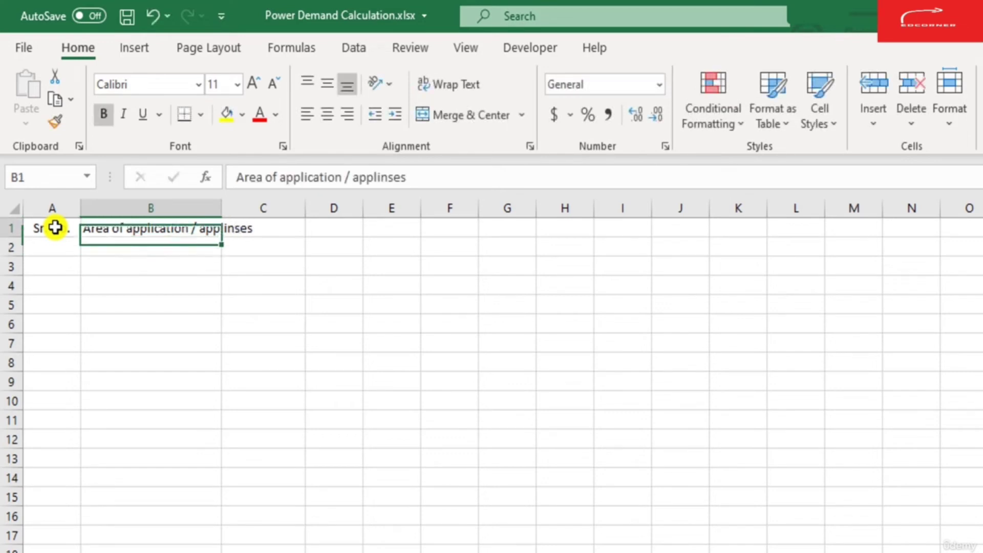
{"action": "key", "text": "Up"}
{"action": "left_click_drag", "start_coordinate": [221, 208], "coordinate": [268, 221]}
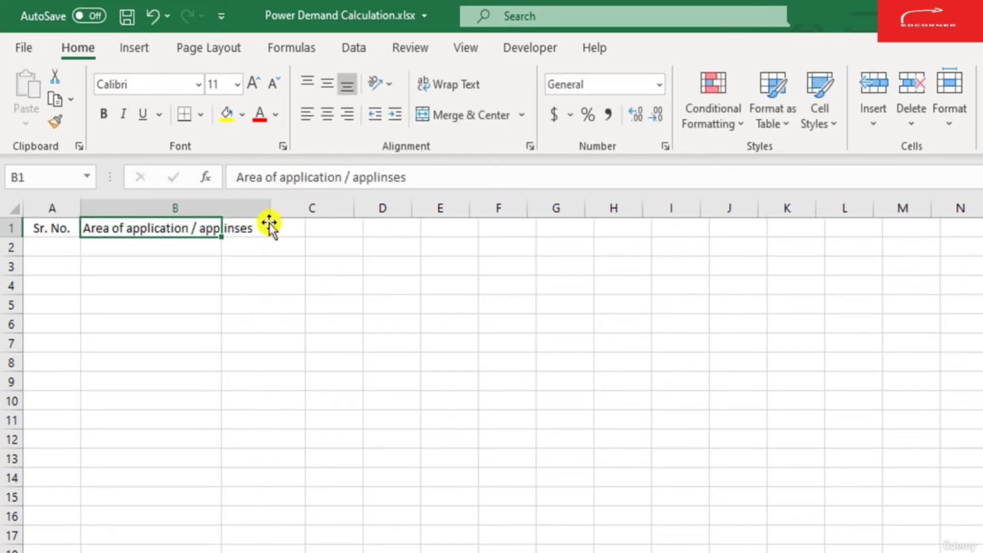
Add the headings 'Power (W)' in C1 and 'Qty' in D1.
{"action": "left_click", "coordinate": [311, 231]}
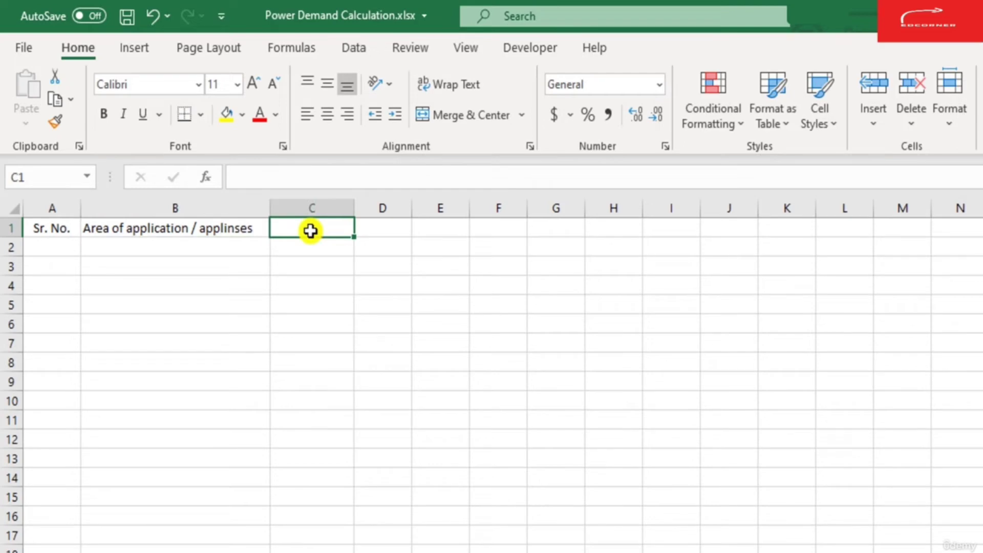
{"action": "type", "text": "Power"}
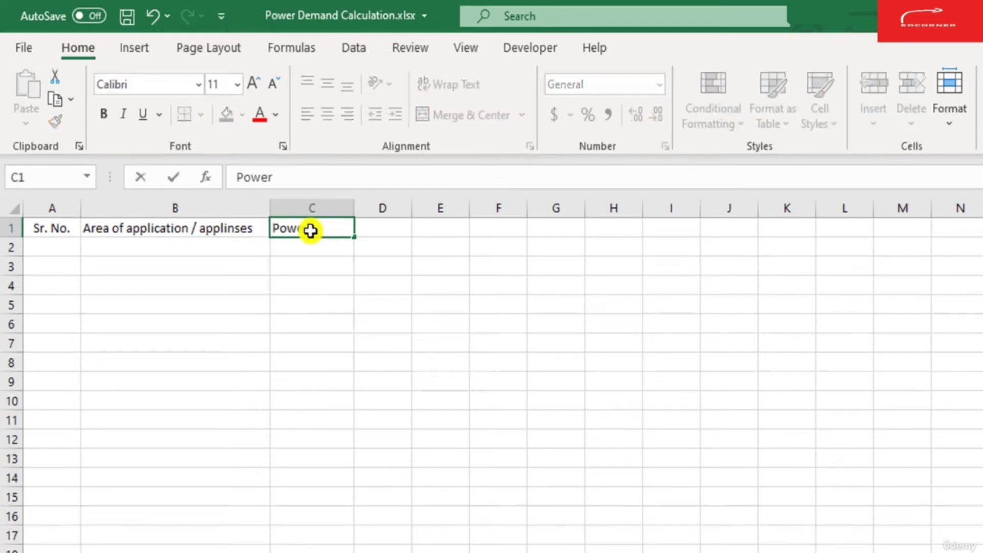
{"action": "type", "text": " (W)"}
{"action": "key", "text": "Return"}
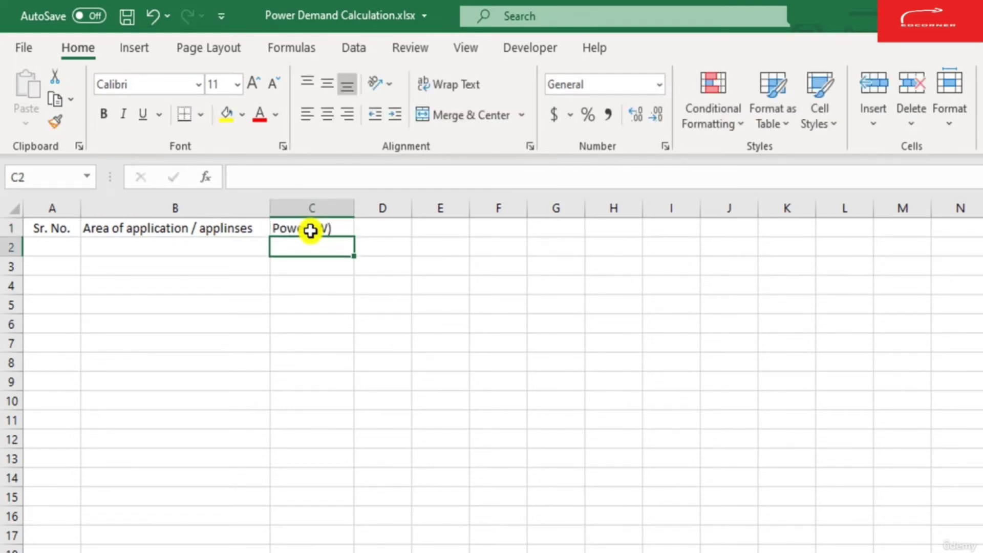
{"action": "left_click", "coordinate": [310, 231]}
{"action": "key", "text": "Left"}
{"action": "key", "text": "Right"}
{"action": "key", "text": "Right"}
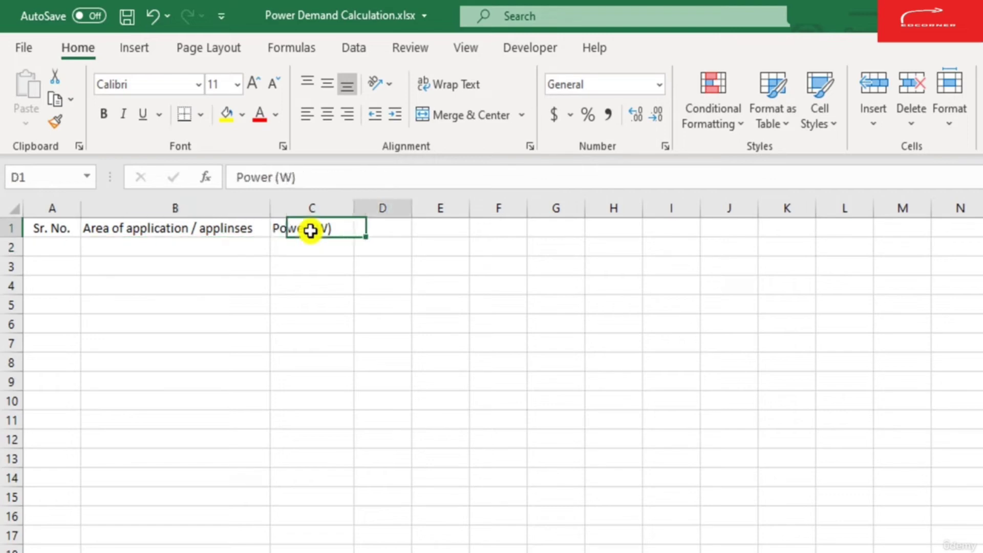
{"action": "type", "text": "Qty"}
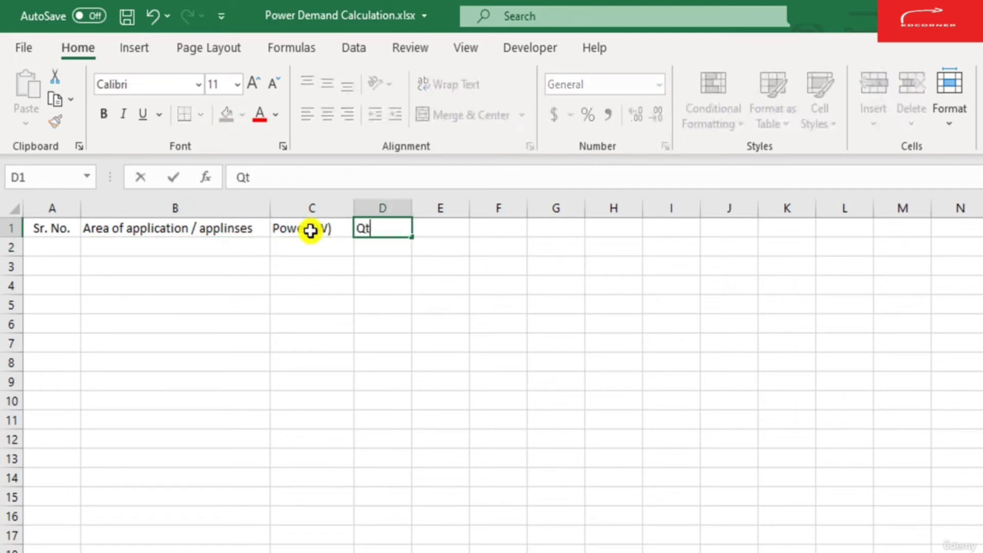
{"action": "key", "text": "Return"}
{"action": "key", "text": "Up"}
{"action": "key", "text": "Right"}
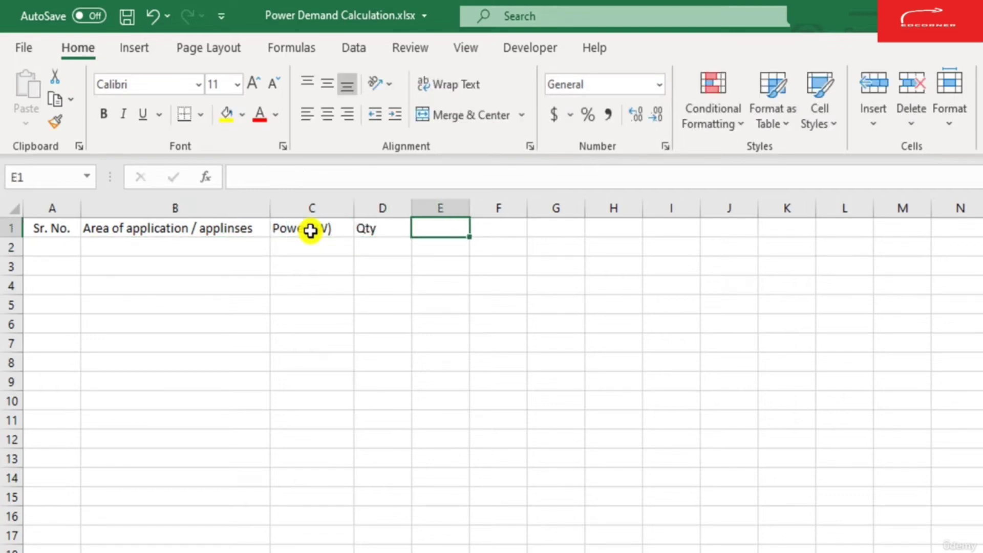
Enter 'Power (Kw)' in E1 and widen column E to fit it.
{"action": "type", "text": "K"}
{"action": "key", "text": "BackSpace"}
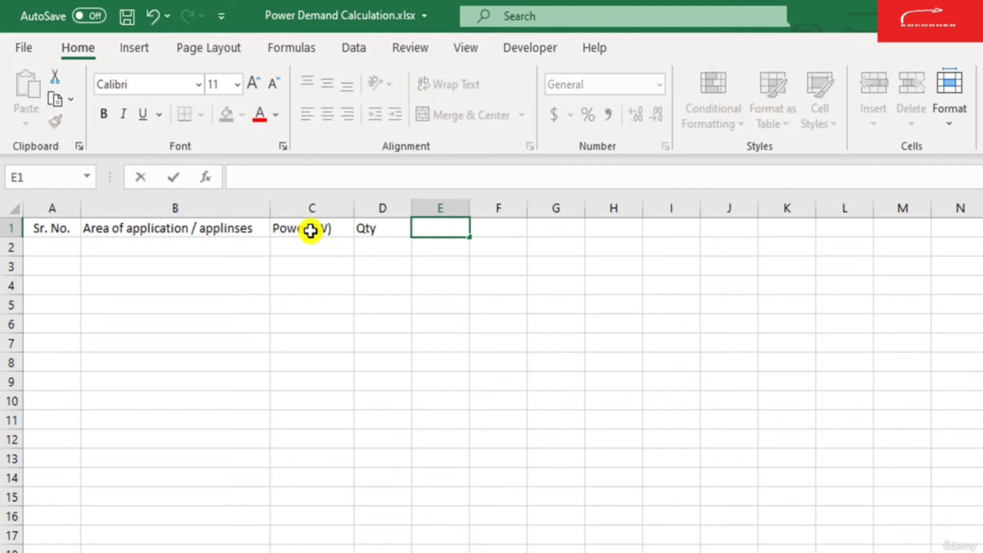
{"action": "type", "text": "Power"}
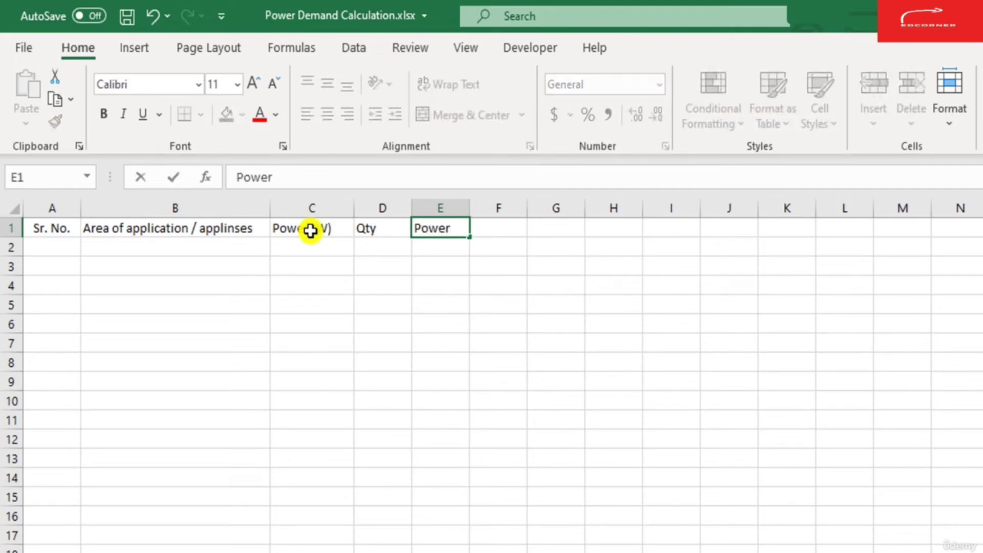
{"action": "type", "text": " (Kw)"}
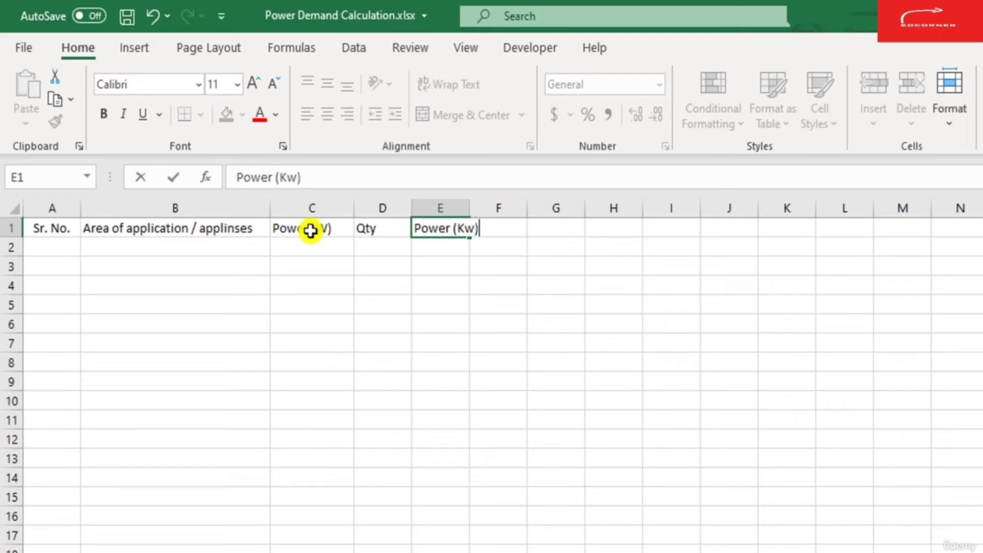
{"action": "key", "text": "ctrl+Return"}
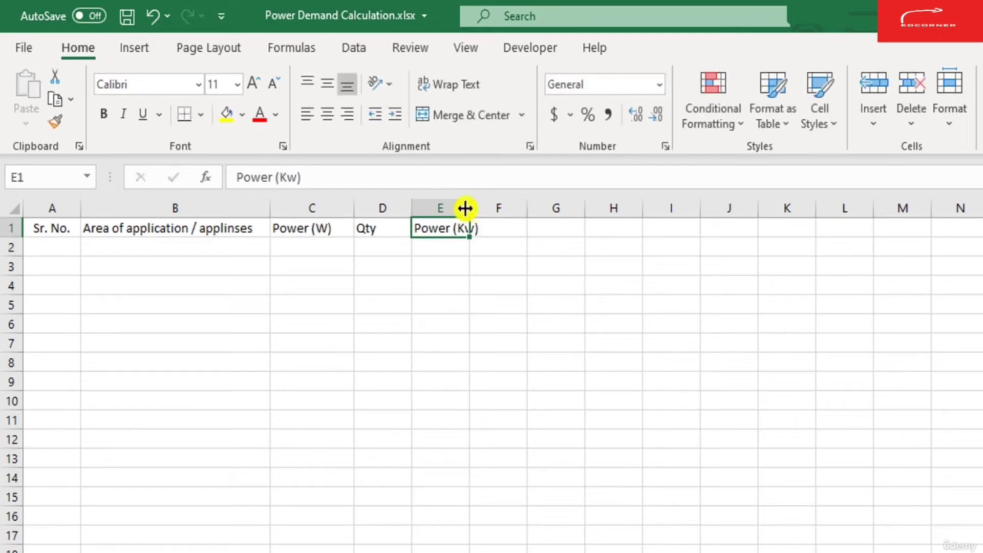
{"action": "left_click_drag", "start_coordinate": [470, 208], "coordinate": [500, 207]}
{"action": "left_click", "coordinate": [144, 252]}
{"action": "key", "text": "Left"}
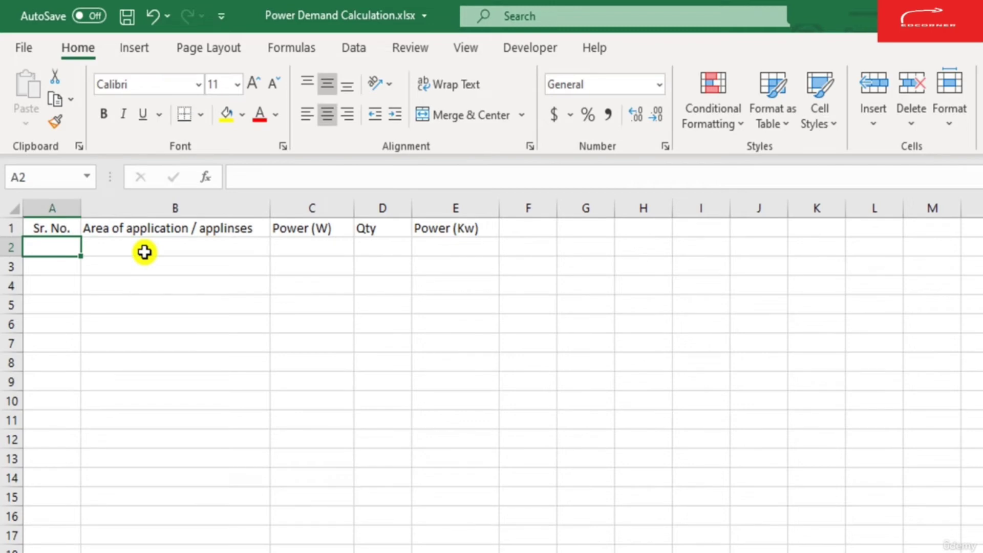
Label row 2 'Typical Flat' in B2, undoing the stray serial number.
{"action": "type", "text": "1"}
{"action": "key", "text": "Return"}
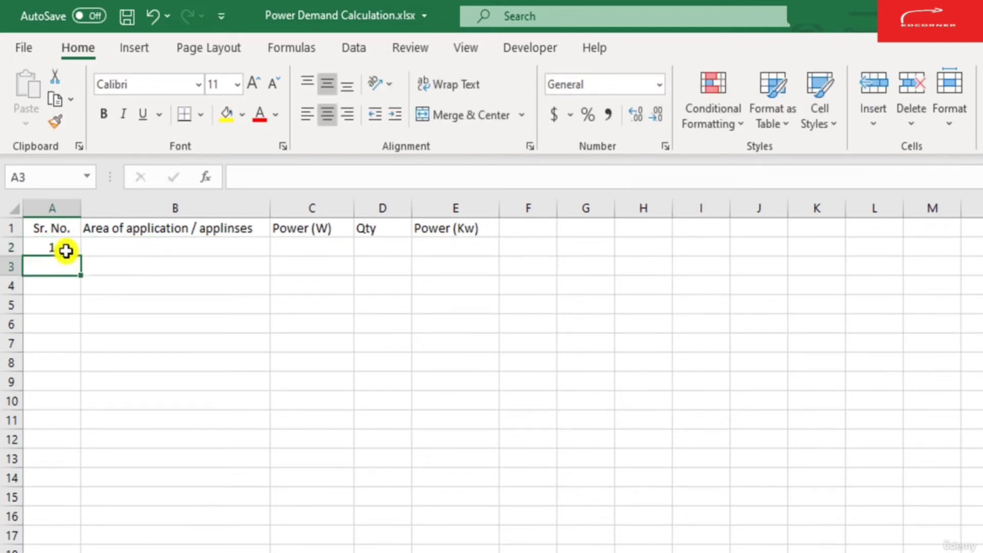
{"action": "key", "text": "Up"}
{"action": "key", "text": "Right"}
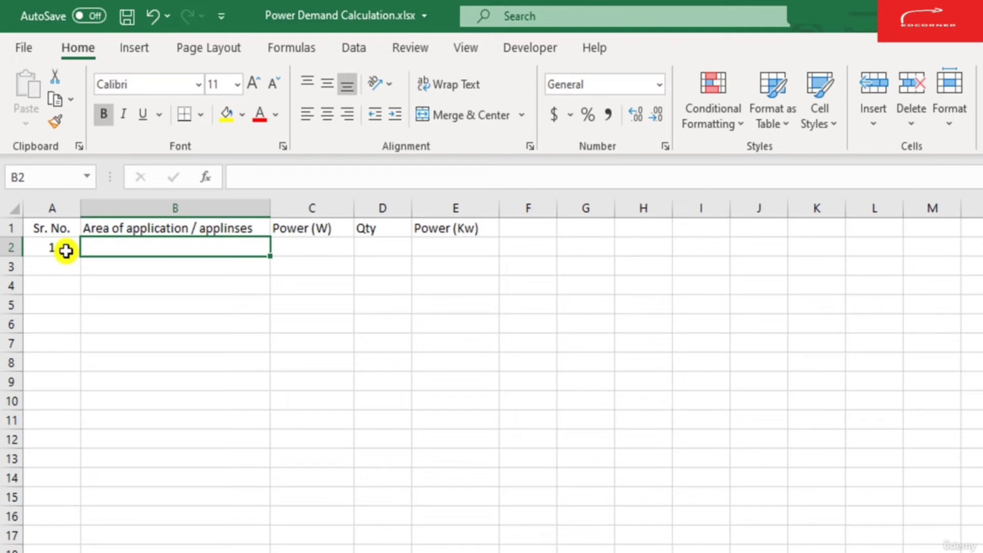
{"action": "left_click", "coordinate": [66, 250]}
{"action": "key", "text": "Right"}
{"action": "key", "text": "ctrl+z"}
{"action": "type", "text": "T"}
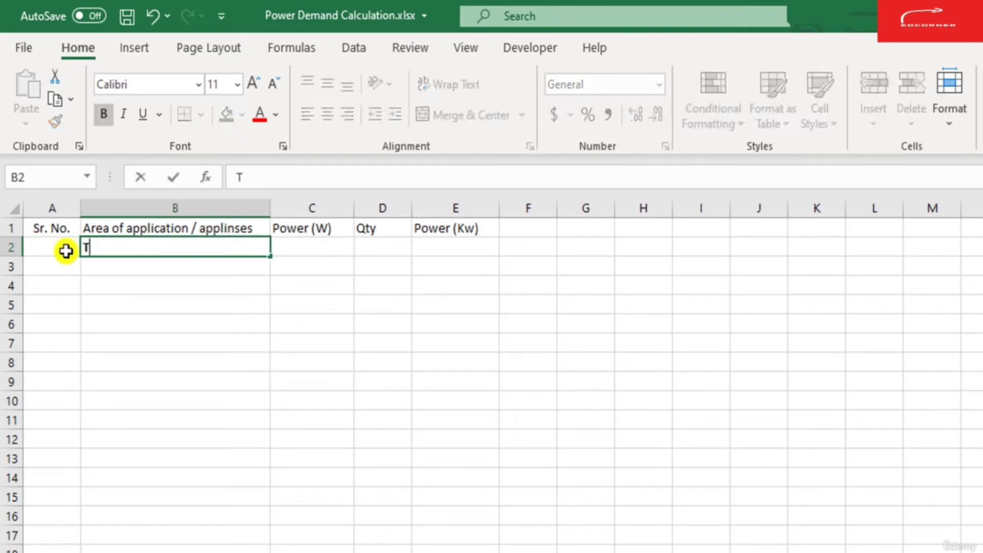
{"action": "type", "text": "ypical Flat"}
{"action": "key", "text": "Return"}
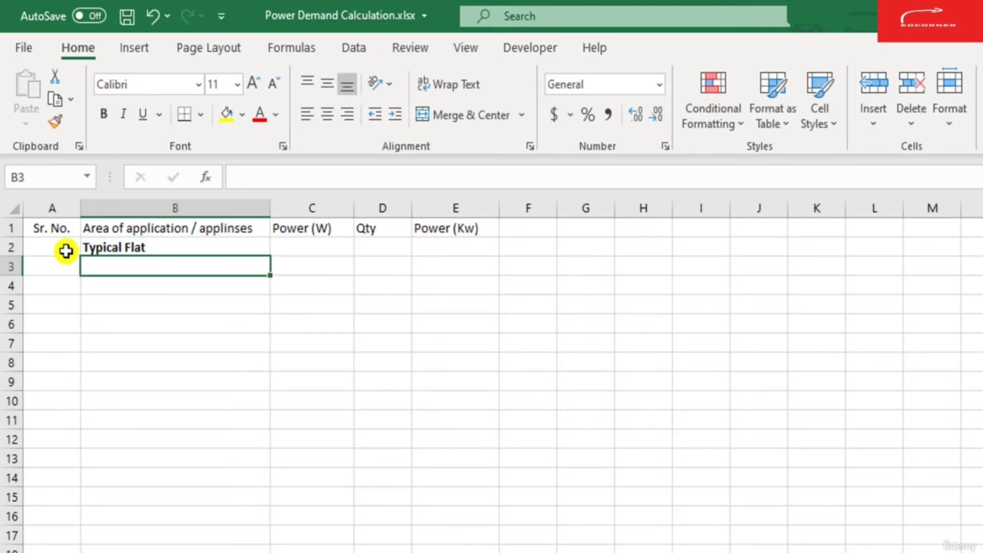
Enter item 1, 'LED / CFL Bulb', in A3 and B3.
{"action": "key", "text": "Left"}
{"action": "type", "text": "1"}
{"action": "key", "text": "Return"}
{"action": "key", "text": "Up"}
{"action": "key", "text": "Right"}
{"action": "type", "text": "LE"}
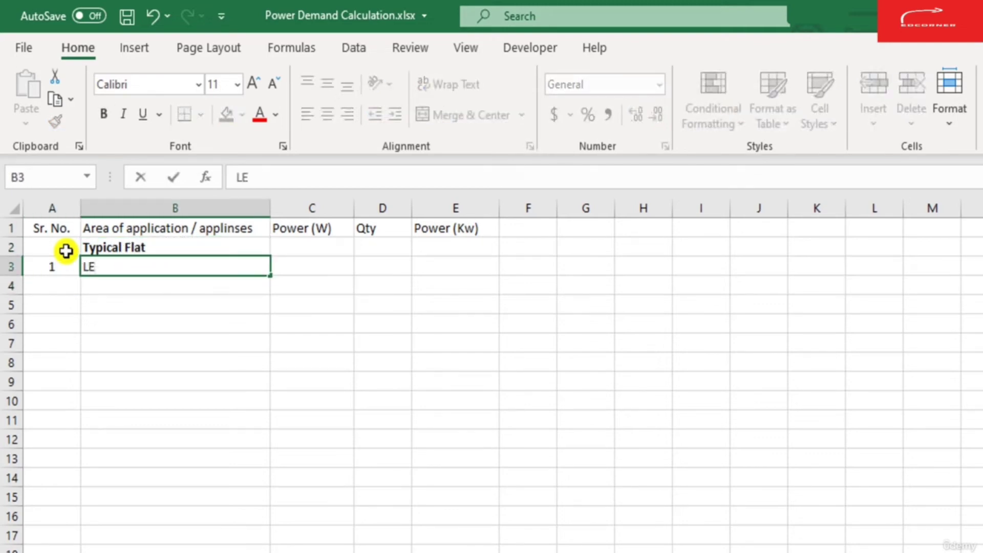
{"action": "type", "text": "D / CFL"}
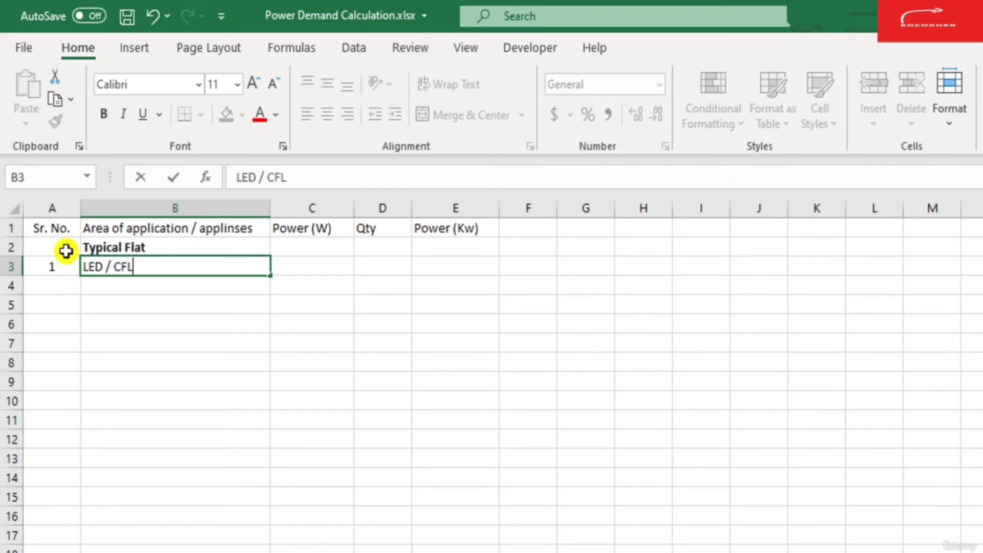
{"action": "key", "text": "Return"}
{"action": "key", "text": "Up"}
{"action": "key", "text": "F2"}
{"action": "type", "text": "Bulb"}
{"action": "key", "text": "Tab"}
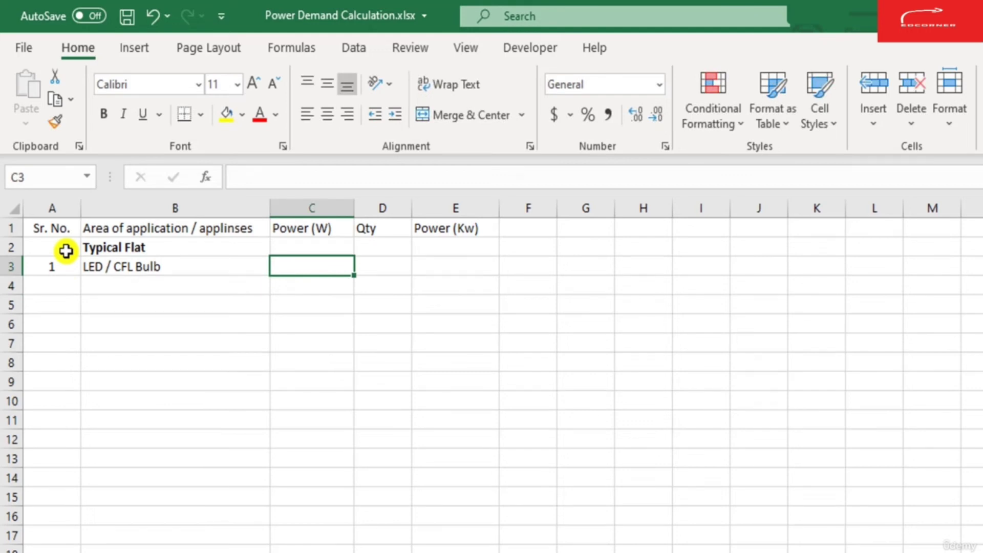
Give the bulb row 40 W power and a quantity of 8.
{"action": "type", "text": "40"}
{"action": "key", "text": "Return"}
{"action": "key", "text": "Up"}
{"action": "key", "text": "Tab"}
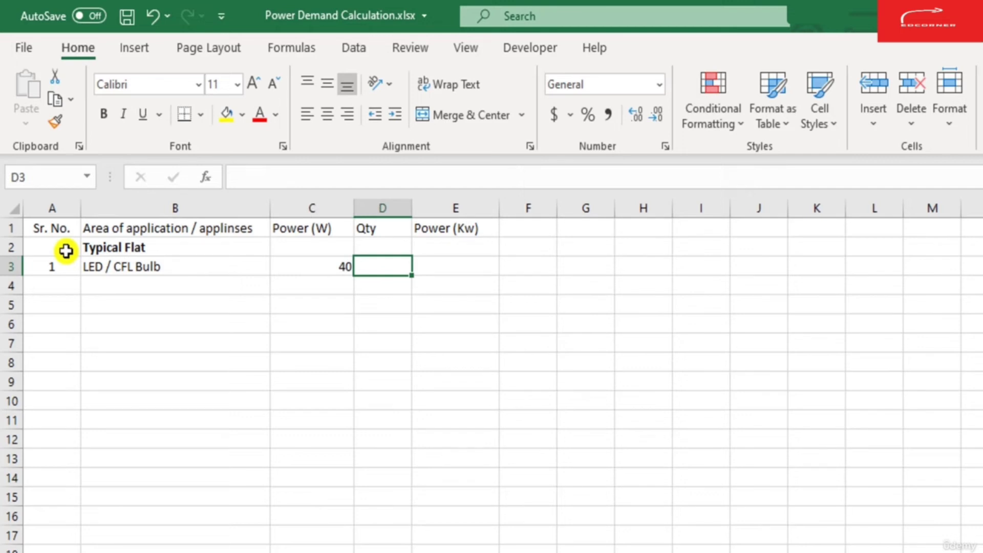
{"action": "type", "text": "8"}
{"action": "key", "text": "Return"}
{"action": "key", "text": "Up"}
{"action": "key", "text": "Left"}
{"action": "key", "text": "Left"}
{"action": "key", "text": "Left"}
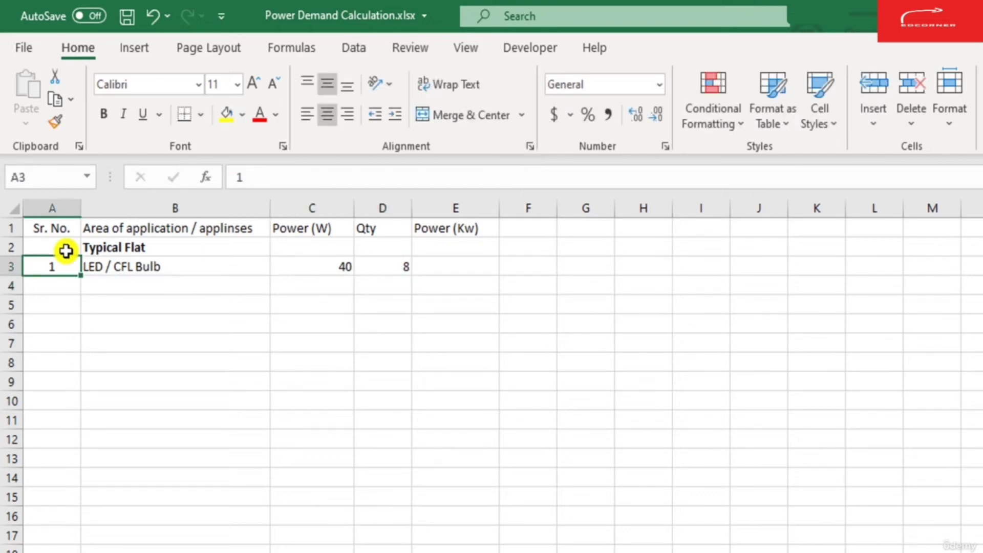
{"action": "key", "text": "Right"}
{"action": "key", "text": "Right"}
{"action": "key", "text": "Right"}
{"action": "key", "text": "Right"}
Enter =C3*D3/1000 in E3 so the bulbs show 0.32 kW.
{"action": "type", "text": "="}
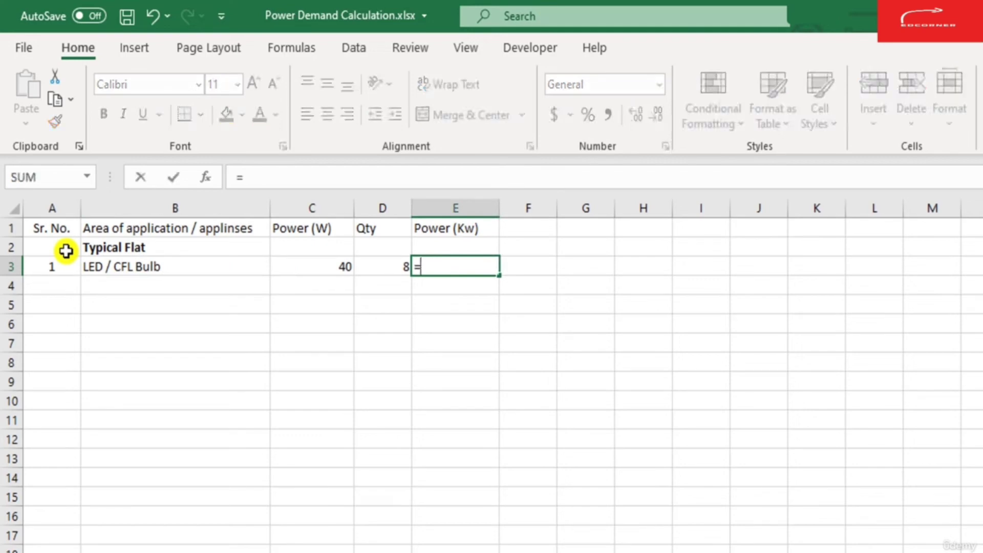
{"action": "key", "text": "Left"}
{"action": "key", "text": "Left"}
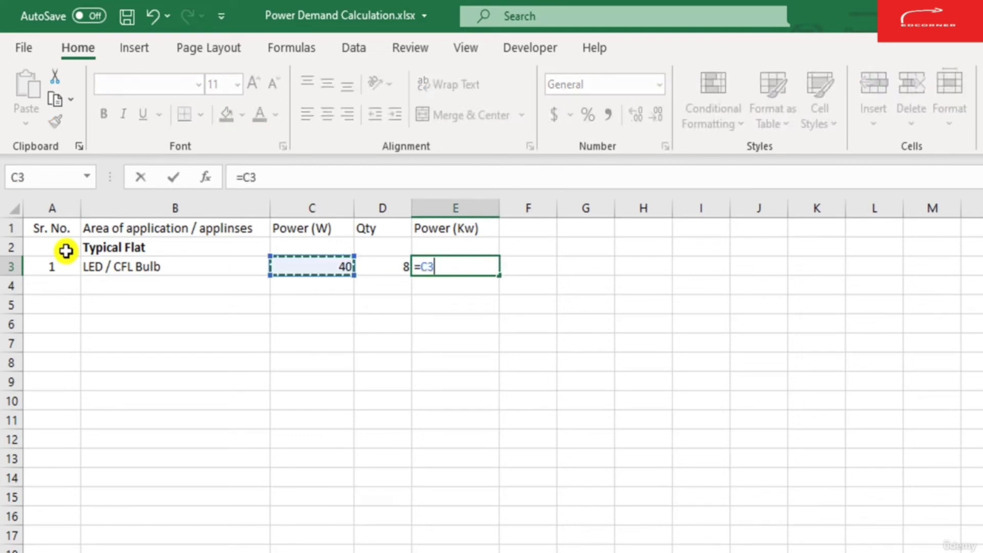
{"action": "type", "text": "*"}
{"action": "key", "text": "Left"}
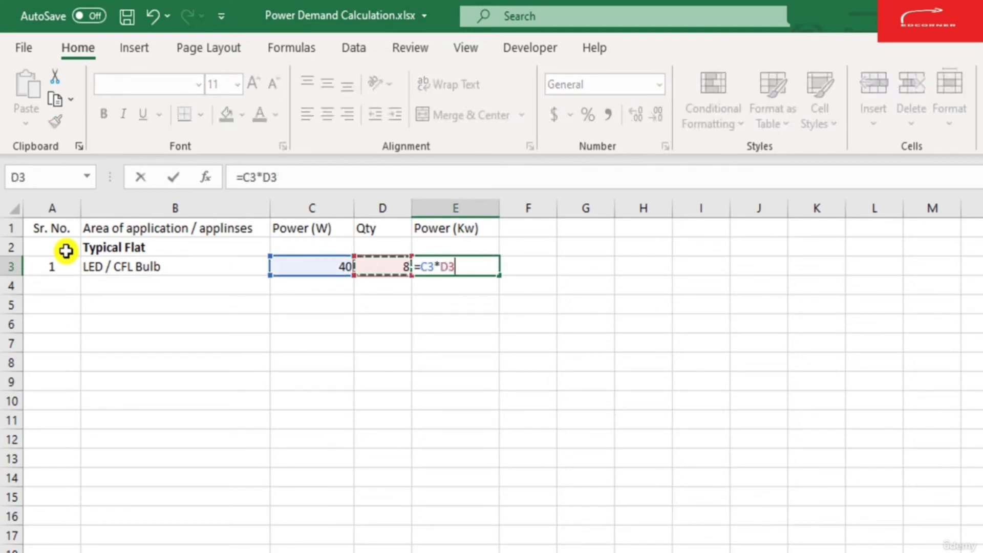
{"action": "type", "text": "/1000"}
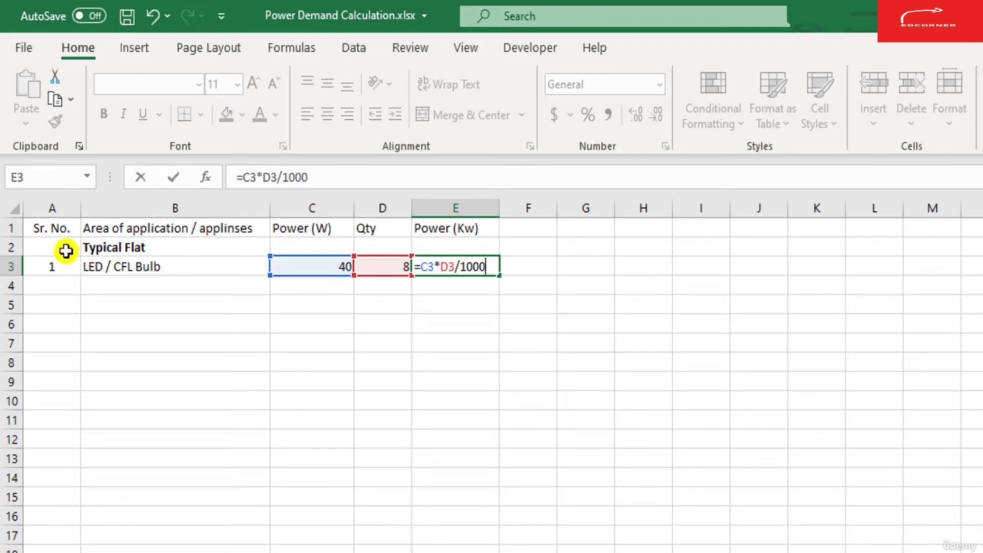
{"action": "key", "text": "Return"}
{"action": "key", "text": "Up"}
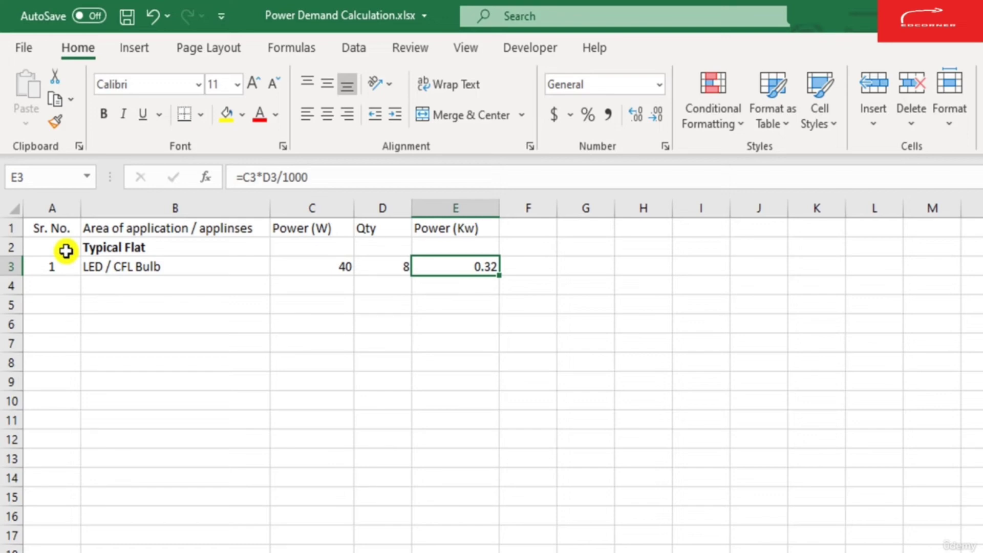
{"action": "key", "text": "Left"}
{"action": "key", "text": "Left"}
{"action": "key", "text": "Left"}
{"action": "key", "text": "Left"}
{"action": "key", "text": "Down"}
Start row 4 with serial number 2 and the item name 'Fans'.
{"action": "type", "text": "2"}
{"action": "key", "text": "Tab"}
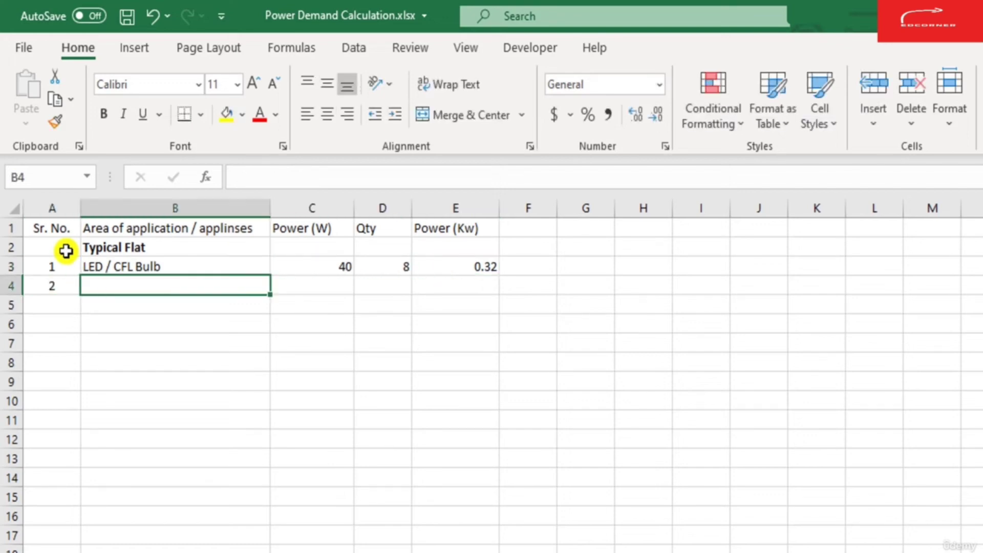
{"action": "type", "text": "Fans"}
{"action": "key", "text": "Tab"}
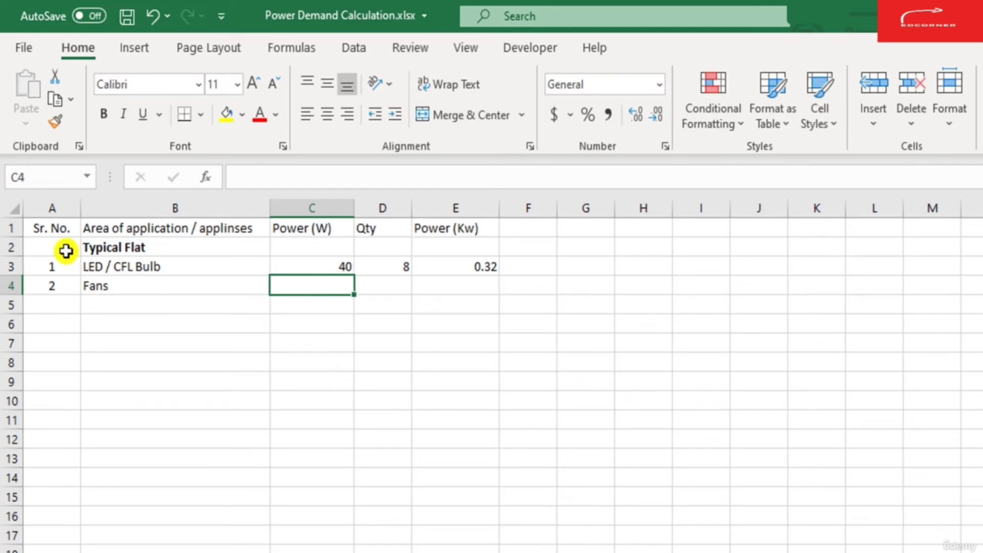
{"action": "type", "text": "3"}
{"action": "key", "text": "Return"}
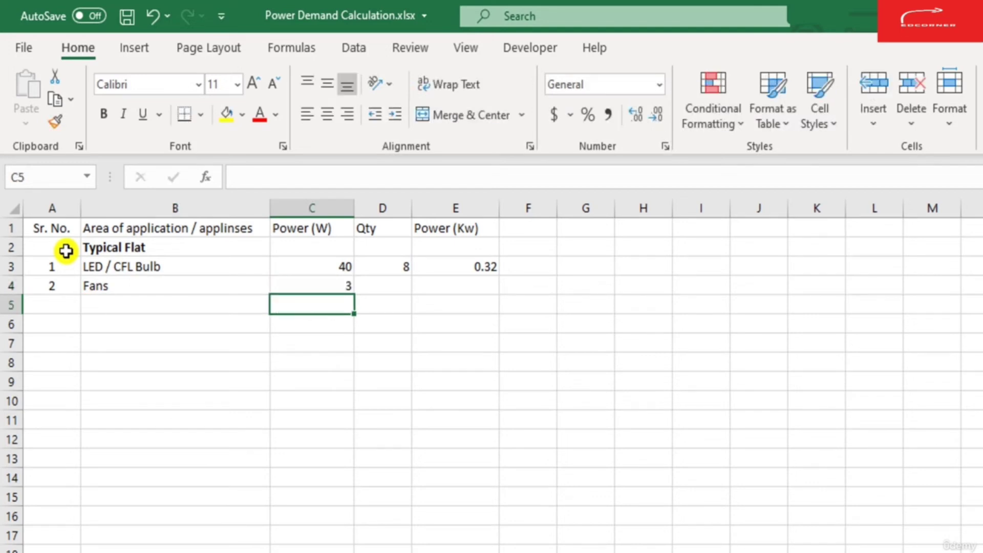
{"action": "key", "text": "Up"}
{"action": "key", "text": "Left"}
{"action": "key", "text": "Right"}
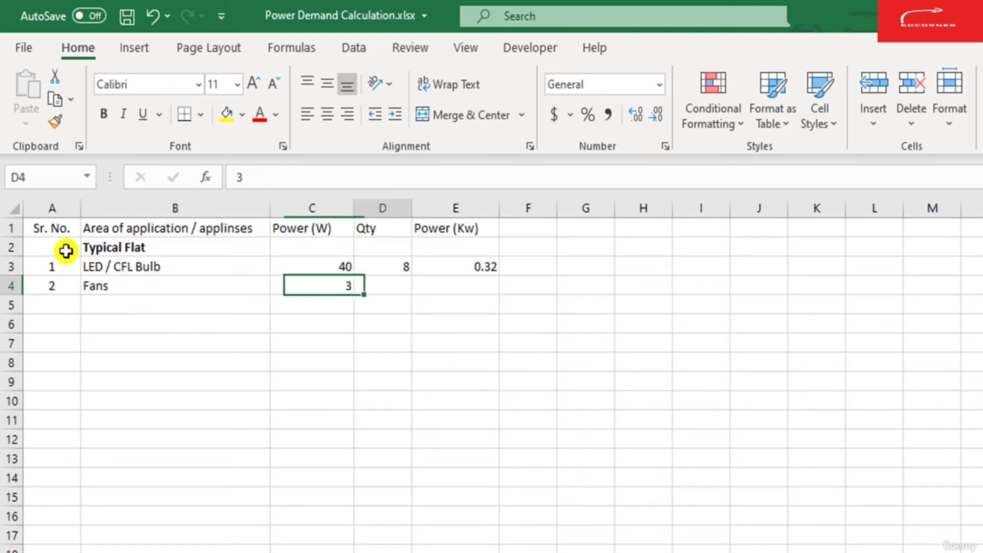
{"action": "key", "text": "Right"}
{"action": "key", "text": "Left"}
{"action": "key", "text": "Right"}
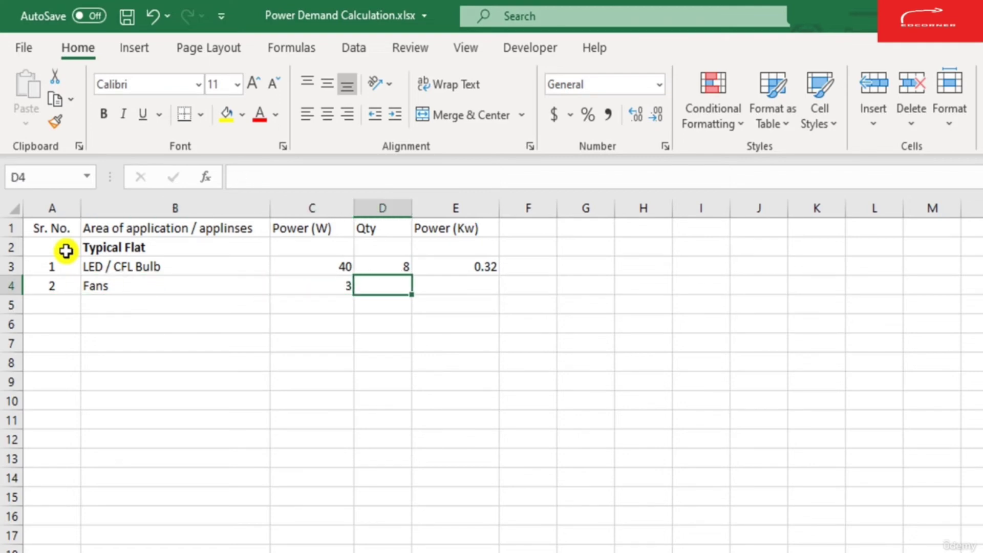
Set the Fans quantity to 3 and correct its power to 80 W.
{"action": "type", "text": "3"}
{"action": "key", "text": "Return"}
{"action": "key", "text": "Up"}
{"action": "key", "text": "Left"}
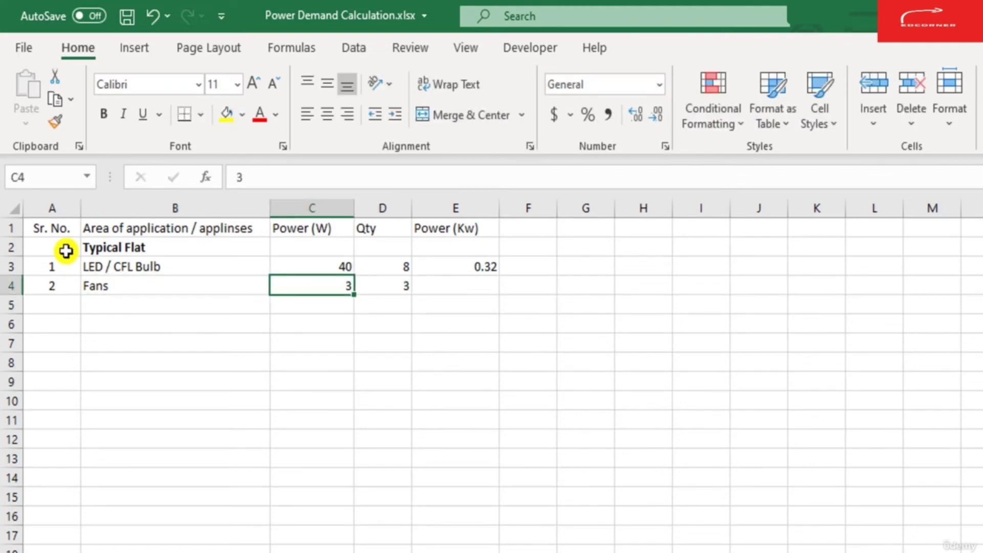
{"action": "type", "text": "80"}
{"action": "key", "text": "Return"}
{"action": "key", "text": "Up"}
{"action": "key", "text": "Right"}
{"action": "key", "text": "Right"}
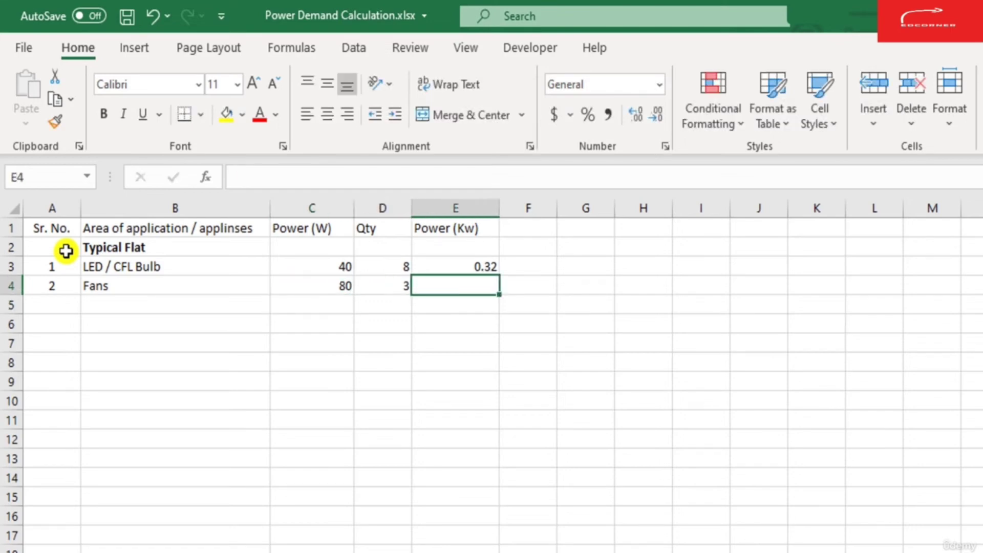
Fill the kW formula down into E4 (0.24 kW) and number row 5 as 3.
{"action": "key", "text": "ctrl+d"}
{"action": "key", "text": "F2"}
{"action": "key", "text": "Escape"}
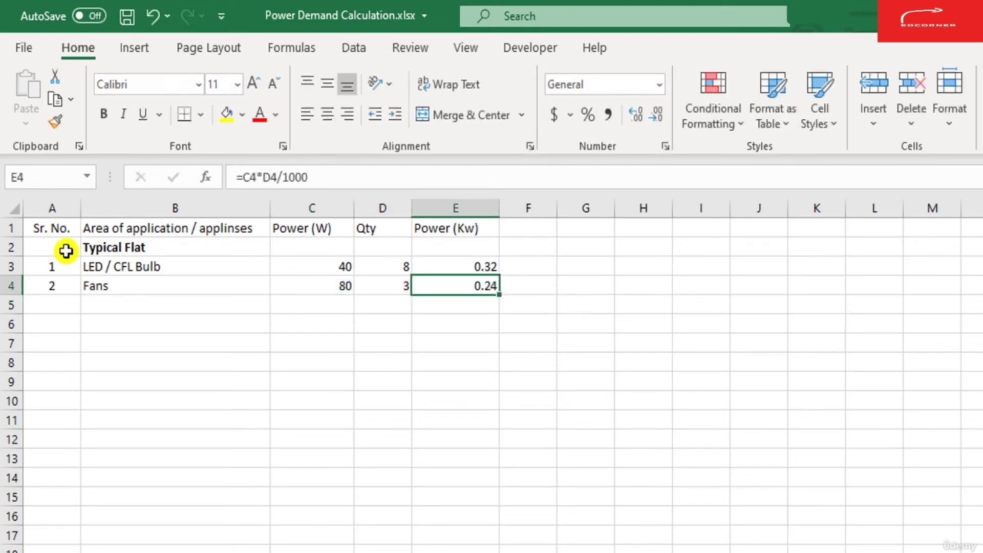
{"action": "key", "text": "Left"}
{"action": "key", "text": "Left"}
{"action": "key", "text": "Left"}
{"action": "key", "text": "Left"}
{"action": "key", "text": "Down"}
{"action": "type", "text": "3"}
{"action": "key", "text": "Tab"}
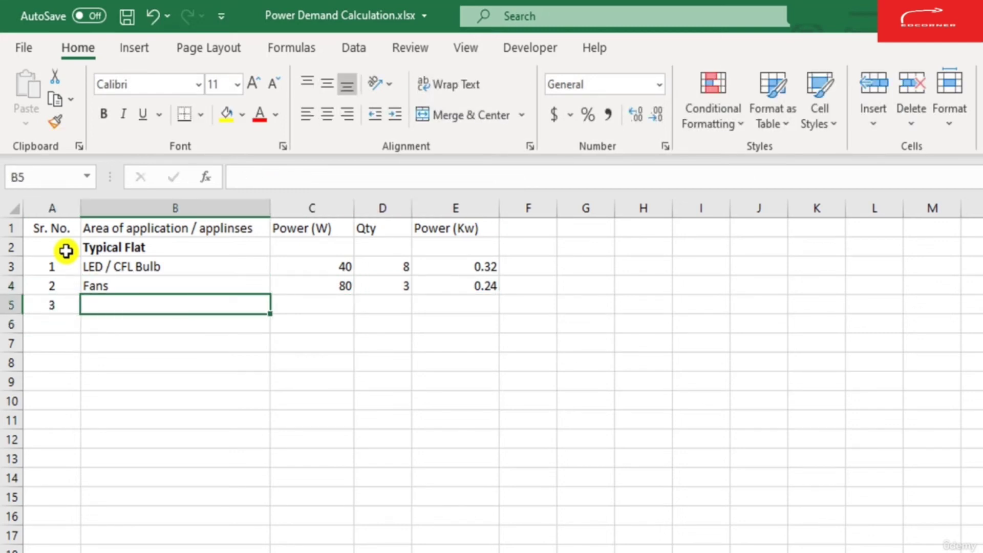
Enter TV at 120 W with quantity 1 in row 5.
{"action": "type", "text": "TV"}
{"action": "key", "text": "Return"}
{"action": "key", "text": "Up"}
{"action": "key", "text": "Left"}
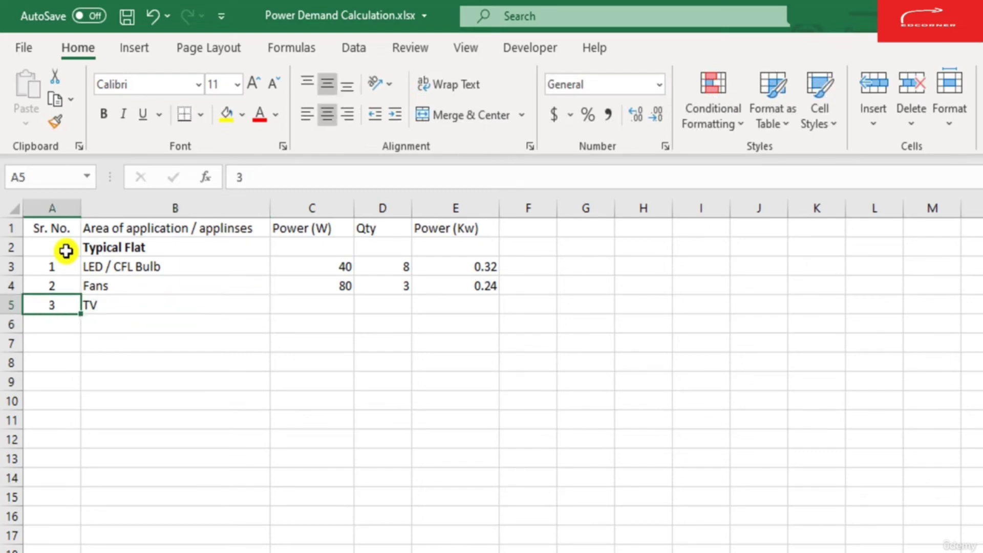
{"action": "key", "text": "Right"}
{"action": "key", "text": "Right"}
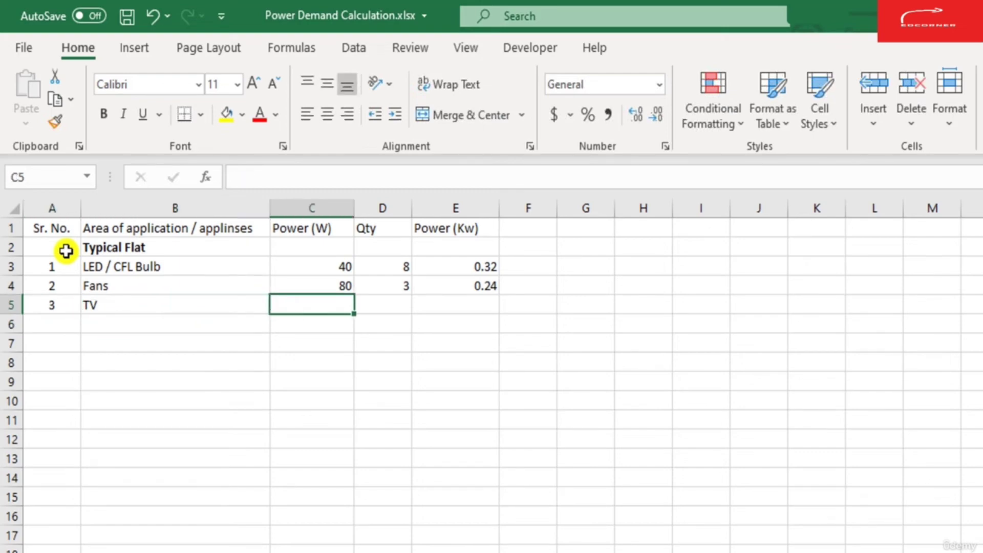
{"action": "type", "text": "120"}
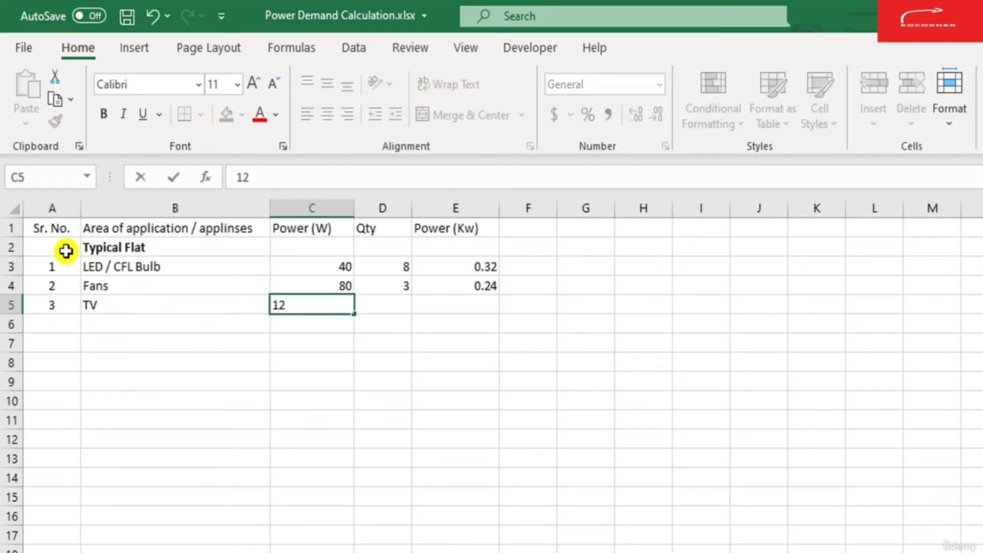
{"action": "key", "text": "Tab"}
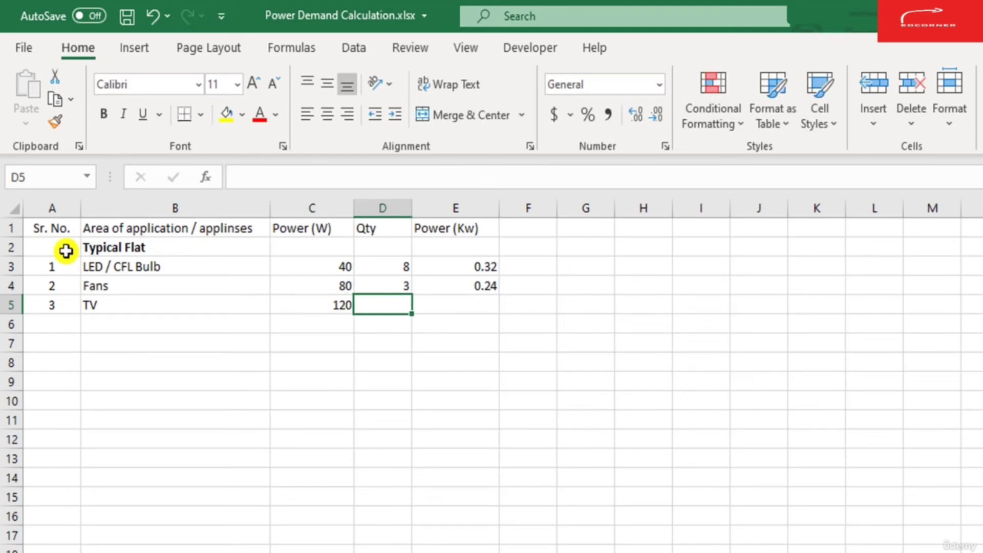
{"action": "type", "text": "1"}
{"action": "key", "text": "Return"}
Fill the kW formula down into E5, giving 0.12 kW for the TV.
{"action": "key", "text": "Right"}
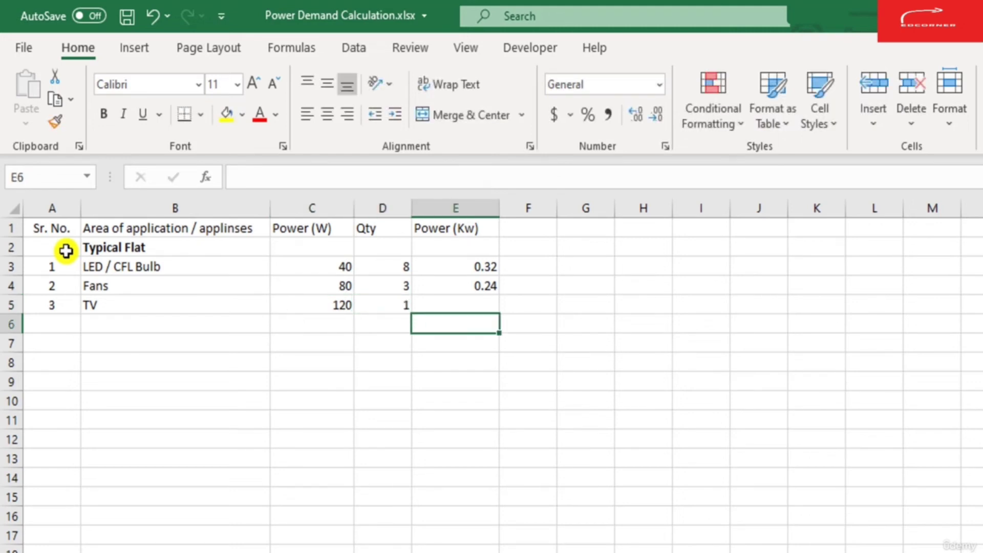
{"action": "key", "text": "Up"}
{"action": "key", "text": "ctrl+d"}
{"action": "key", "text": "F2"}
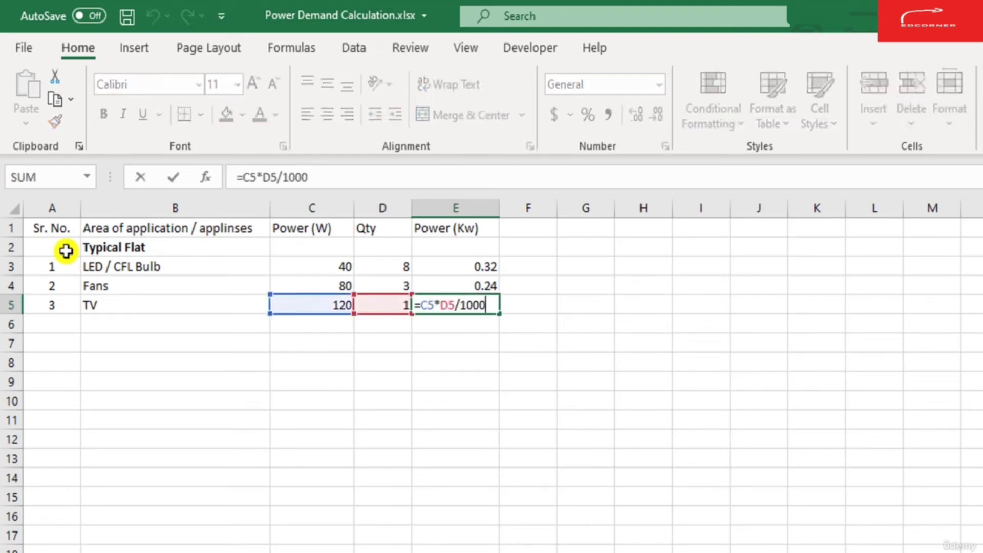
{"action": "key", "text": "Escape"}
{"action": "key", "text": "Down"}
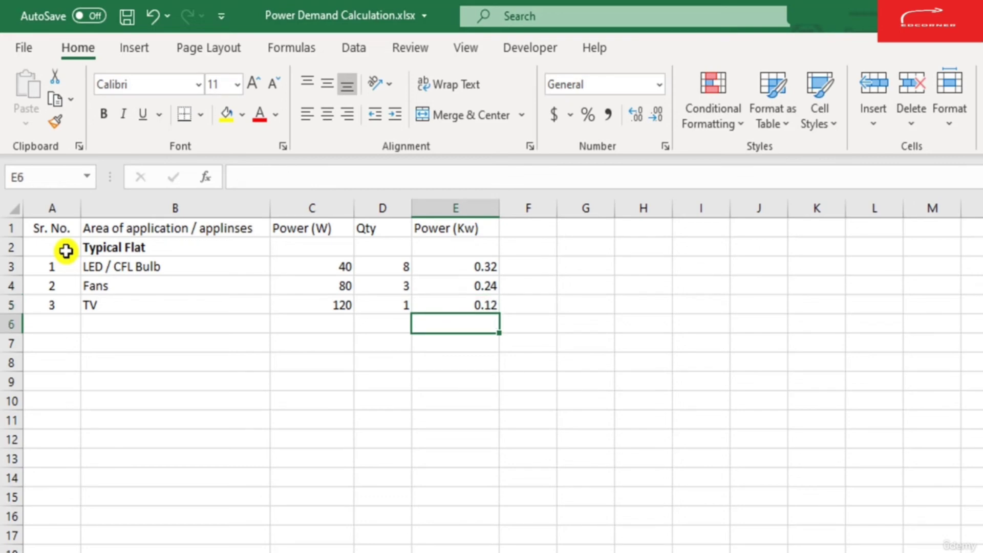
{"action": "key", "text": "Left"}
{"action": "key", "text": "Left"}
{"action": "key", "text": "Left"}
{"action": "key", "text": "Left"}
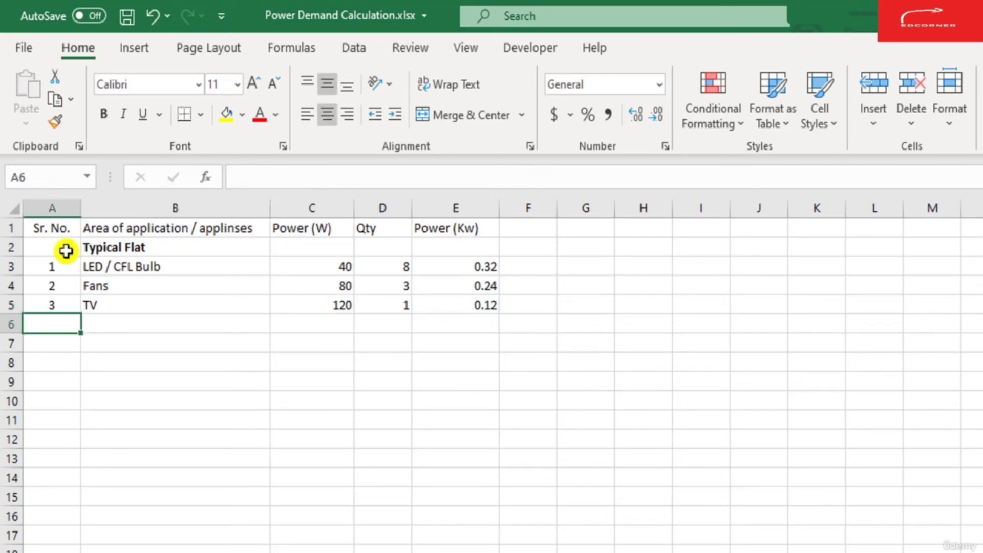
Enter item 4, '16/6 A', at 3000 W with quantity 1 in row 6.
{"action": "type", "text": "4"}
{"action": "key", "text": "Tab"}
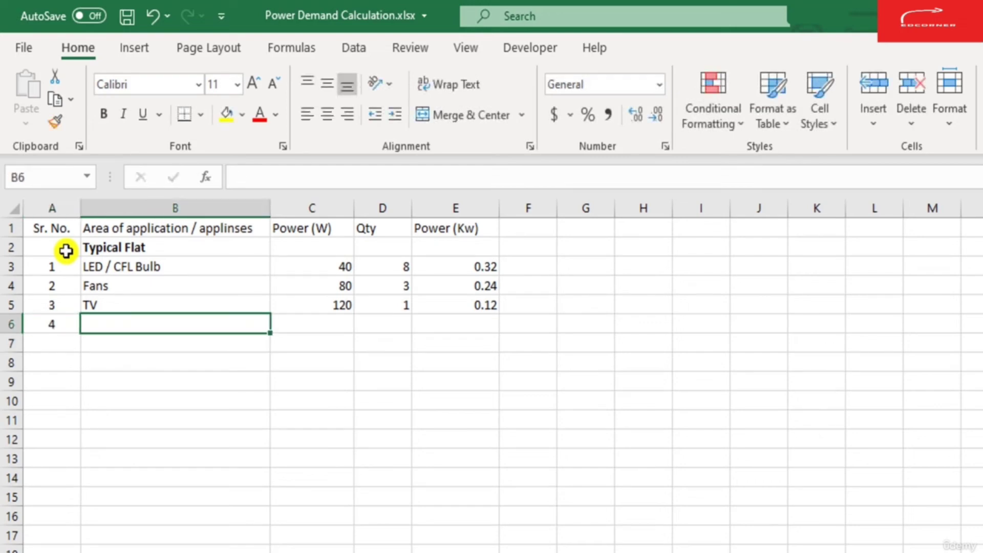
{"action": "type", "text": "16/"}
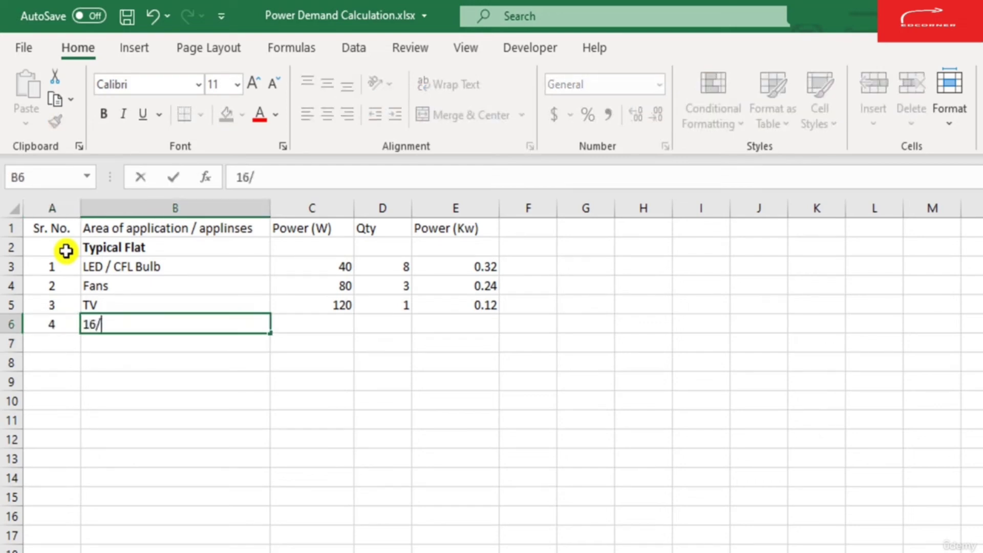
{"action": "type", "text": "6 A"}
{"action": "key", "text": "ctrl+Return"}
{"action": "key", "text": "Left"}
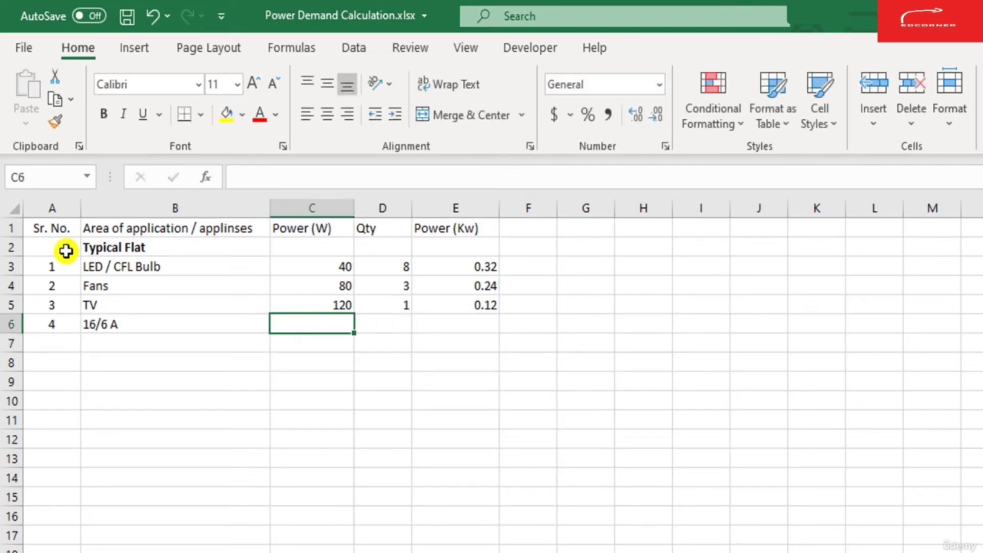
{"action": "type", "text": "3000"}
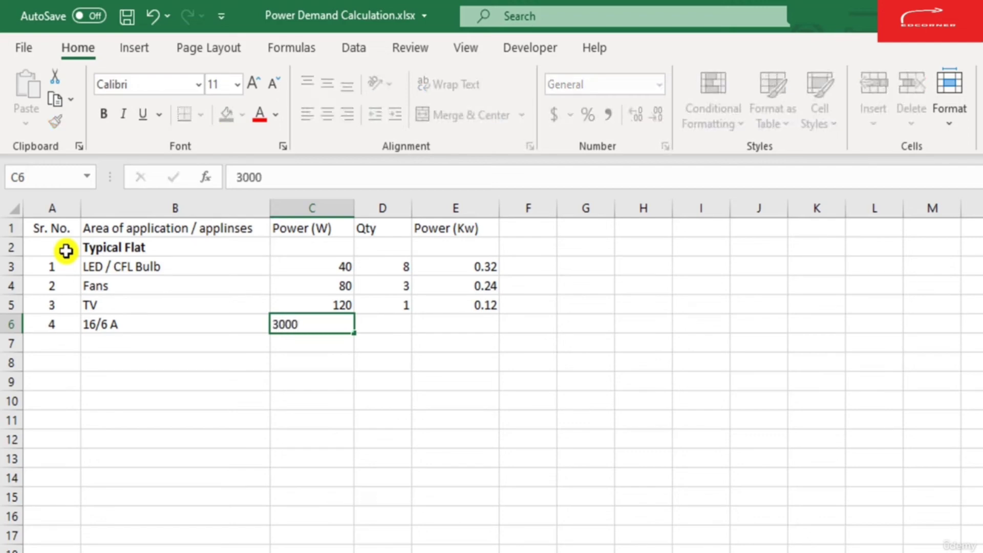
{"action": "key", "text": "Return"}
{"action": "key", "text": "Right"}
{"action": "type", "text": "1"}
{"action": "key", "text": "Return"}
Fill =C6*D6/1000 into E6 so the 16/6 A row shows 3 kW.
{"action": "key", "text": "Up"}
{"action": "key", "text": "Right"}
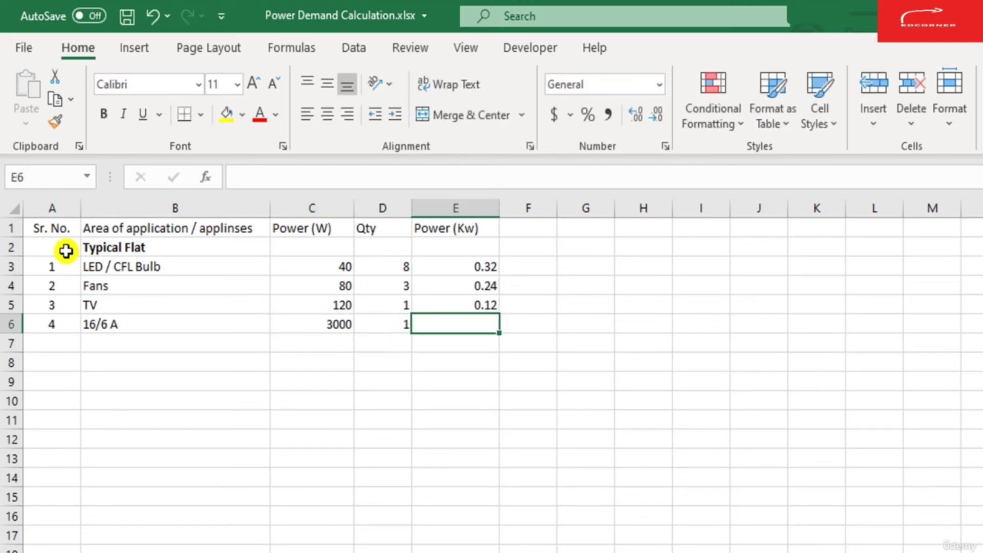
{"action": "key", "text": "ctrl+d"}
{"action": "key", "text": "F2"}
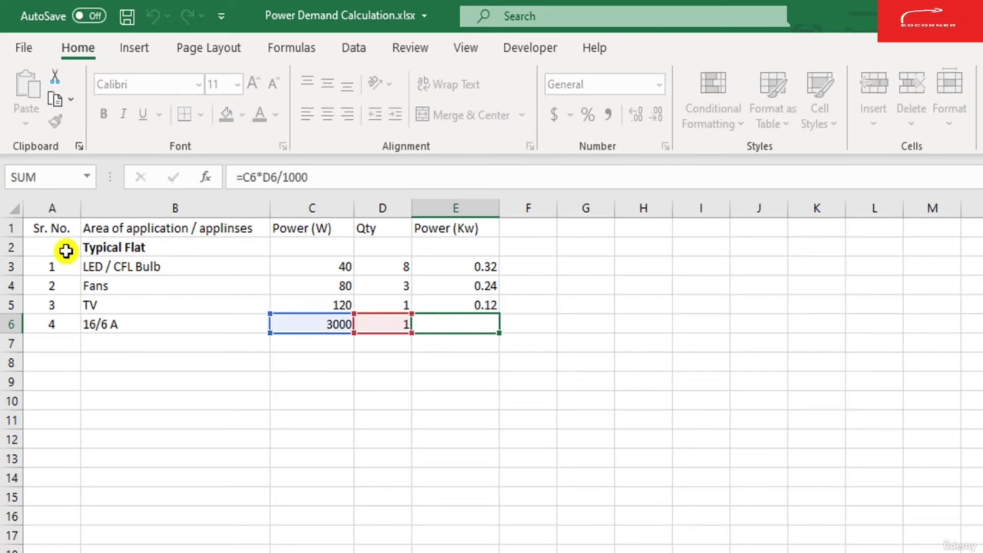
{"action": "key", "text": "Return"}
{"action": "key", "text": "Left"}
{"action": "key", "text": "Left"}
{"action": "key", "text": "Left"}
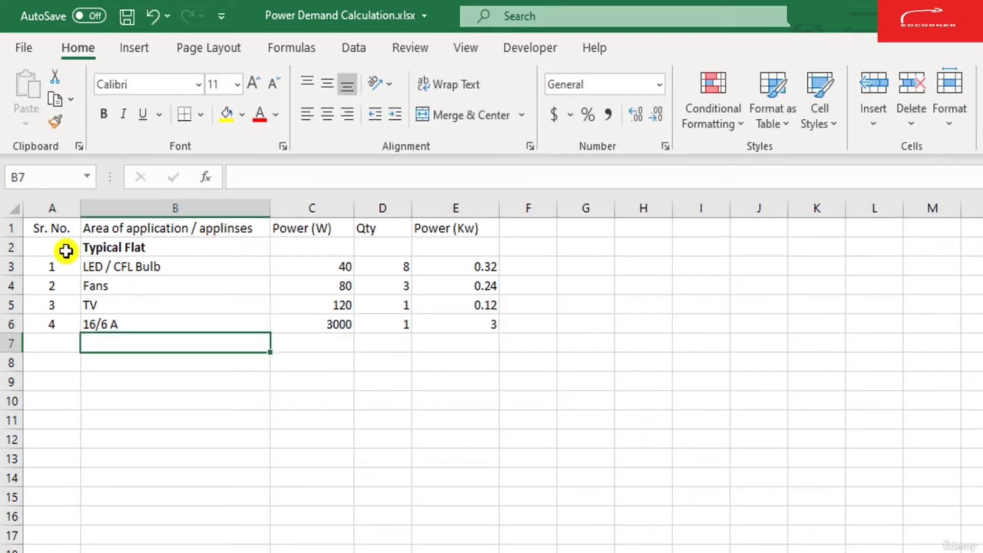
Enter the label 'Total power for 1 flat' in B8.
{"action": "key", "text": "Down"}
{"action": "type", "text": "T"}
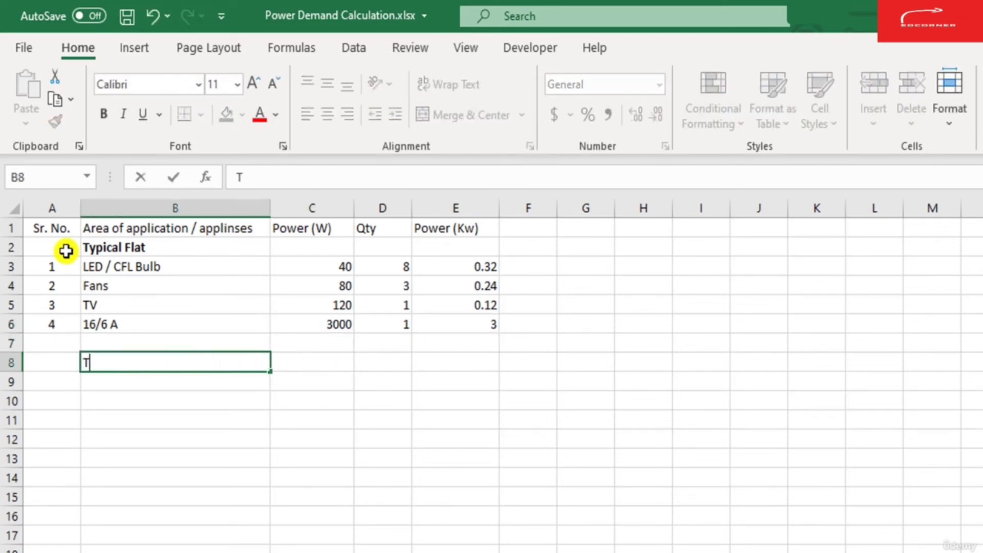
{"action": "type", "text": "otal pow"}
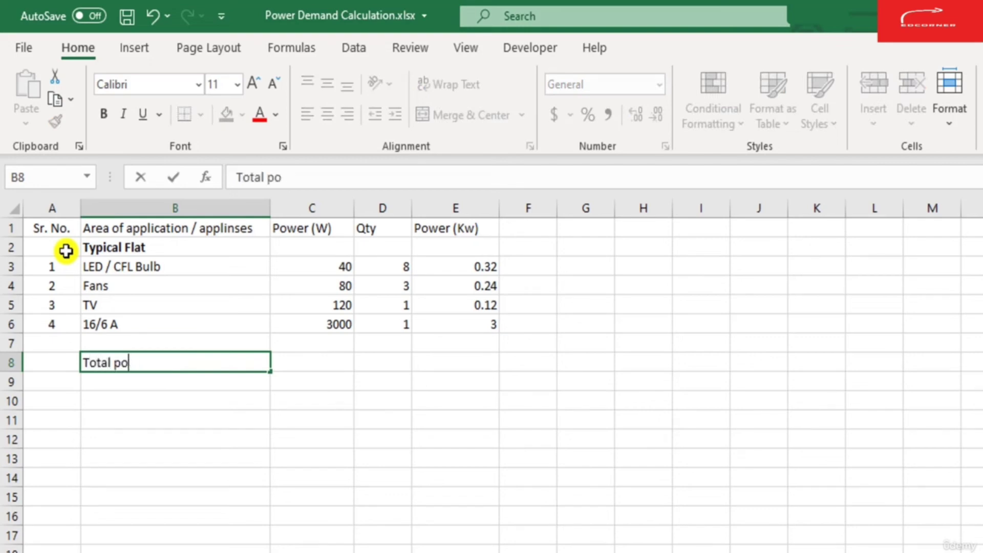
{"action": "type", "text": "wer for 1 "}
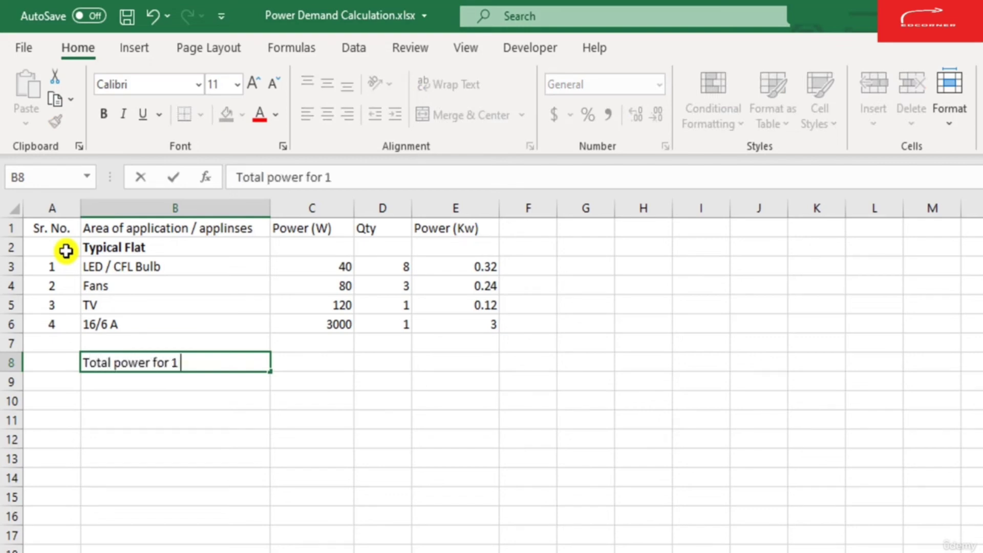
{"action": "type", "text": "flat"}
{"action": "key", "text": "ctrl+Return"}
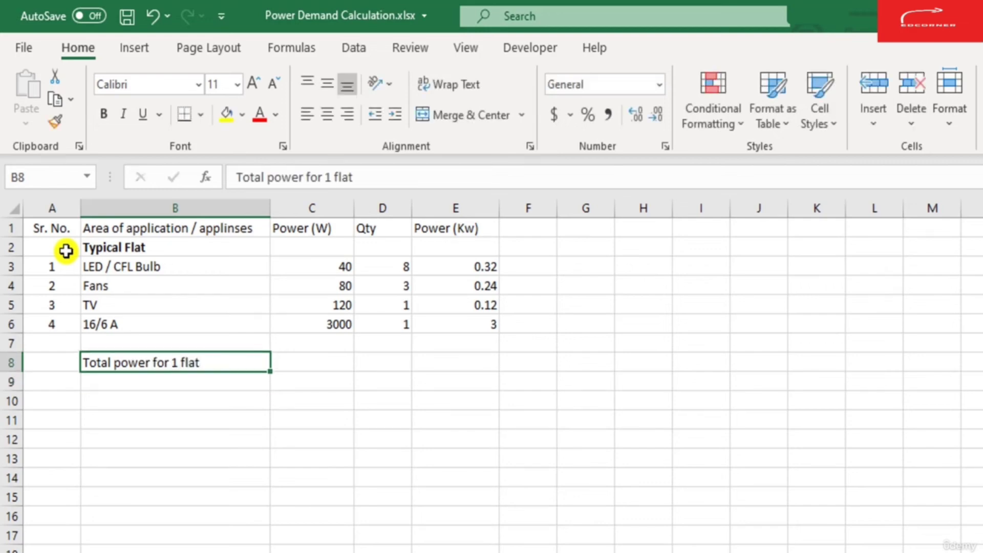
Put =SUM(E3:E6) in E8 to total the kW column to 3.68.
{"action": "key", "text": "Right"}
{"action": "key", "text": "Right"}
{"action": "key", "text": "Right"}
{"action": "type", "text": "=sum("}
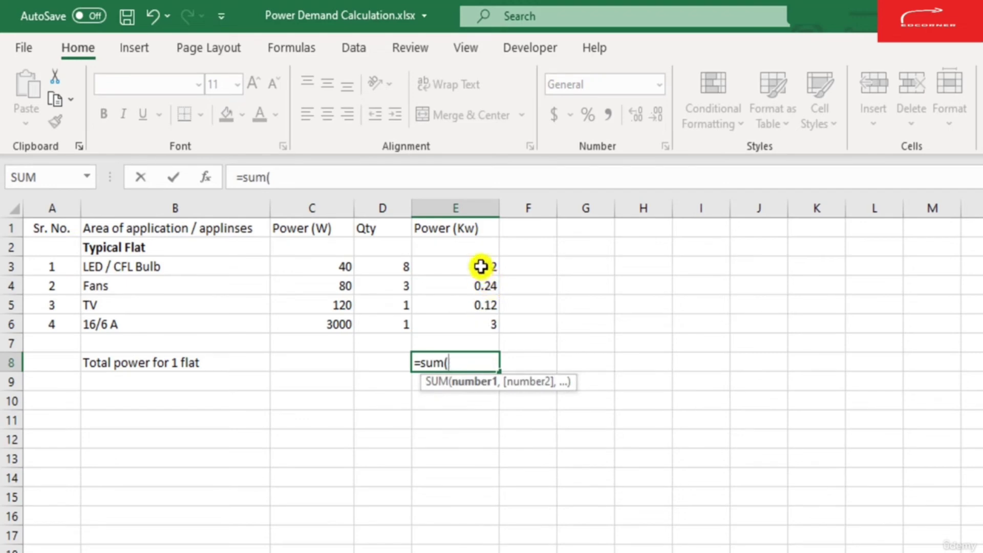
{"action": "left_click_drag", "start_coordinate": [481, 266], "coordinate": [481, 305]}
{"action": "key", "text": "shift+Down"}
{"action": "key", "text": "shift+Down"}
{"action": "key", "text": "shift+Up"}
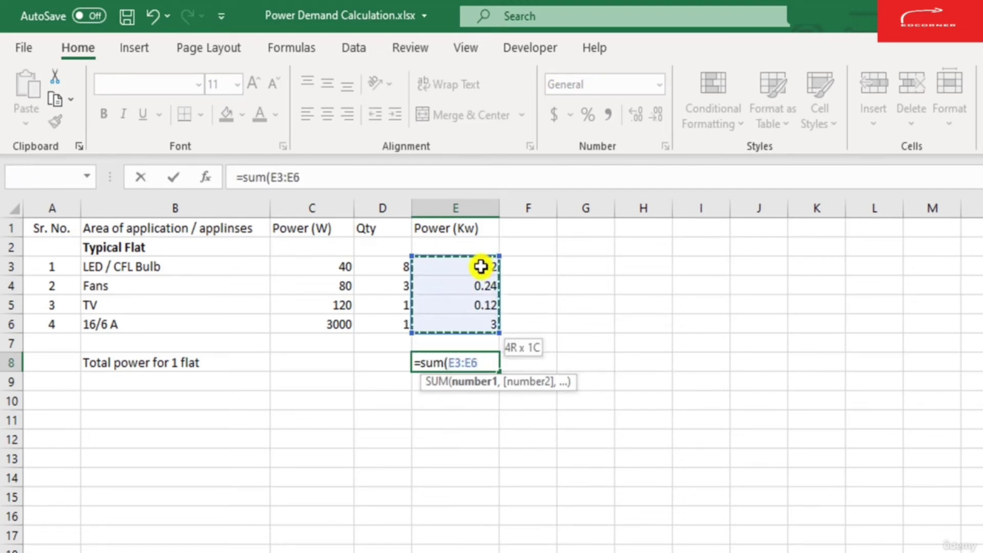
{"action": "key", "text": "Return"}
{"action": "key", "text": "Up"}
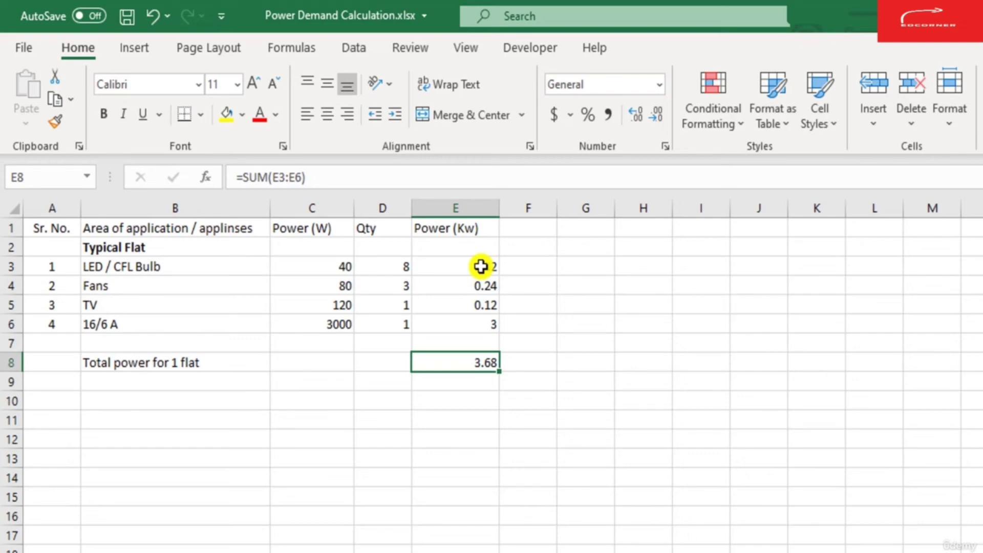
{"action": "key", "text": "Return"}
{"action": "key", "text": "Up"}
{"action": "key", "text": "F2"}
{"action": "key", "text": "Escape"}
{"action": "key", "text": "Left"}
{"action": "key", "text": "Left"}
{"action": "key", "text": "Left"}
{"action": "key", "text": "Left"}
Make the 'Total power for 1 flat' label in B8 bold.
{"action": "key", "text": "Down"}
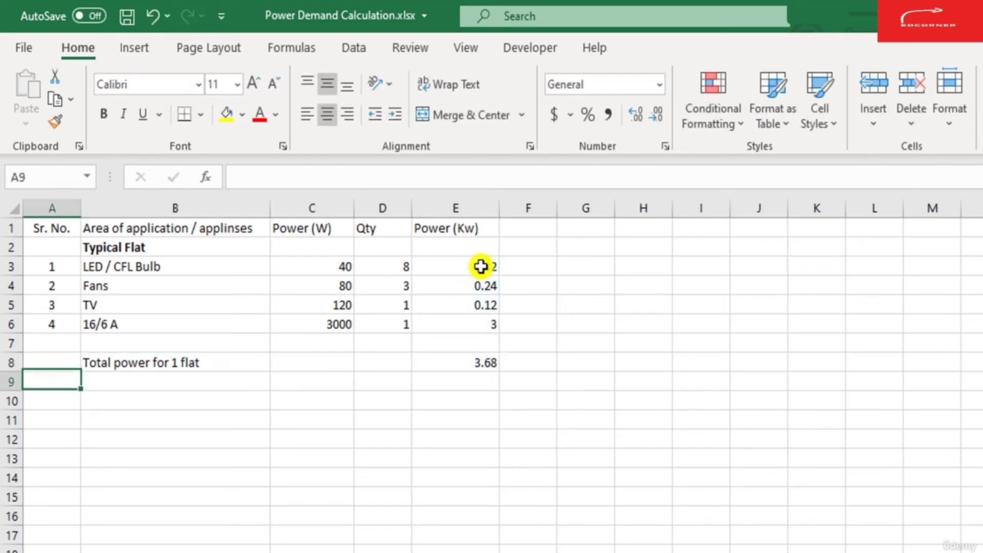
{"action": "key", "text": "Up"}
{"action": "key", "text": "Right"}
{"action": "key", "text": "ctrl+b"}
Add a bold 'Common Area' section heading in B10.
{"action": "key", "text": "Down"}
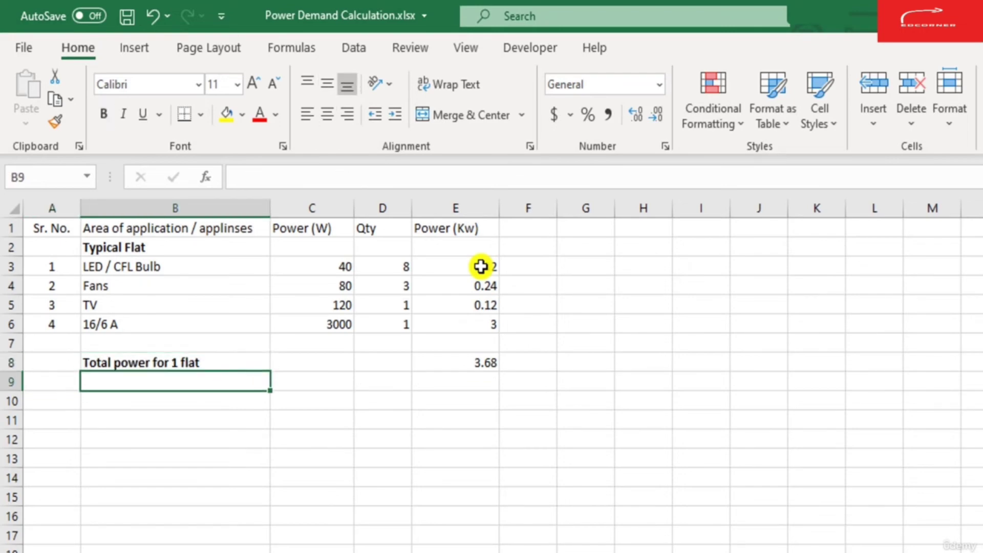
{"action": "key", "text": "Down"}
{"action": "key", "text": "ctrl+b"}
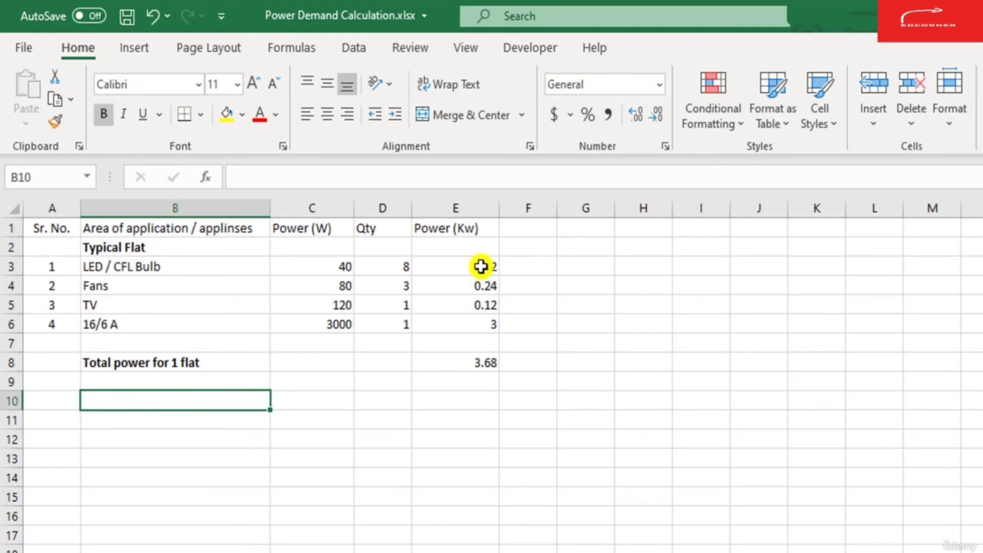
{"action": "key", "text": "Left"}
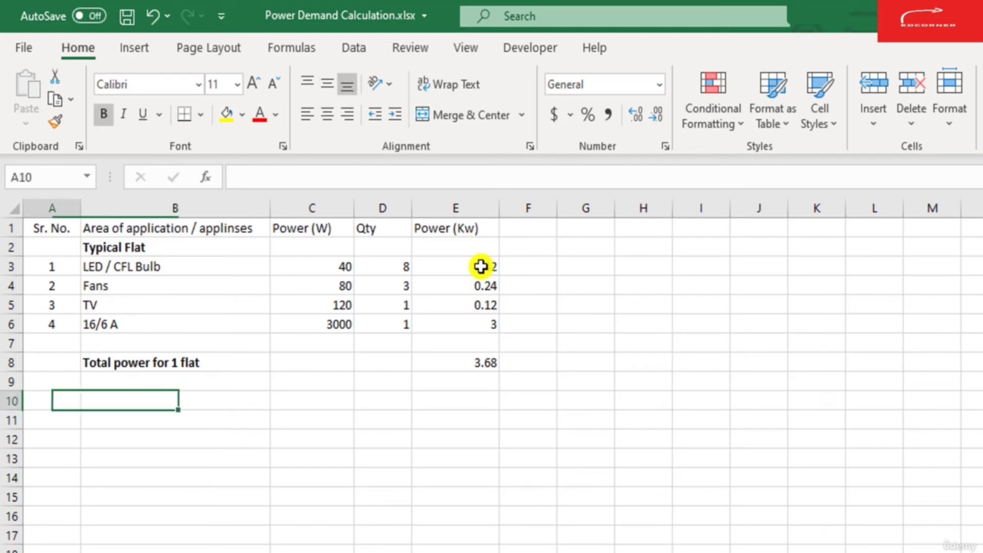
{"action": "type", "text": "5"}
{"action": "key", "text": "Return"}
{"action": "key", "text": "Up"}
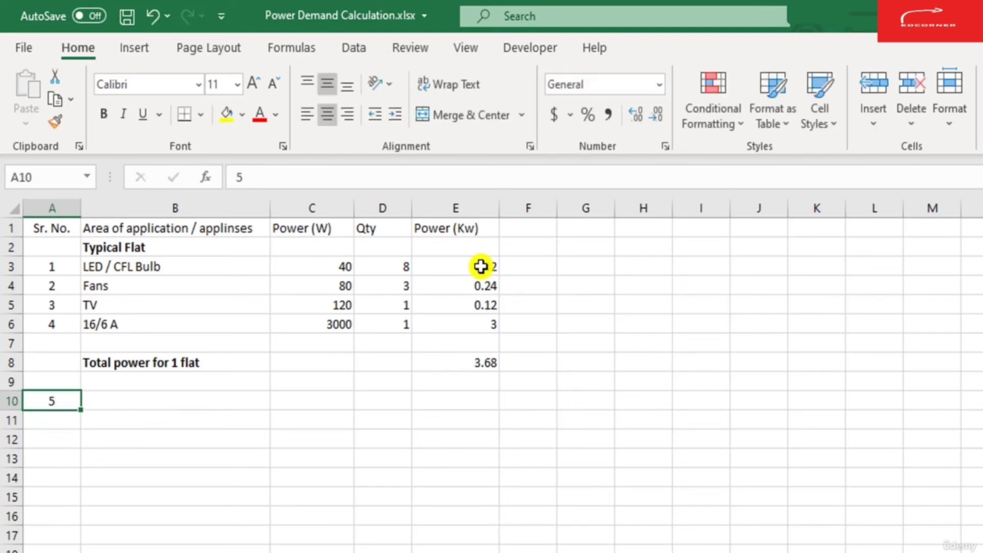
{"action": "key", "text": "Up"}
{"action": "key", "text": "Right"}
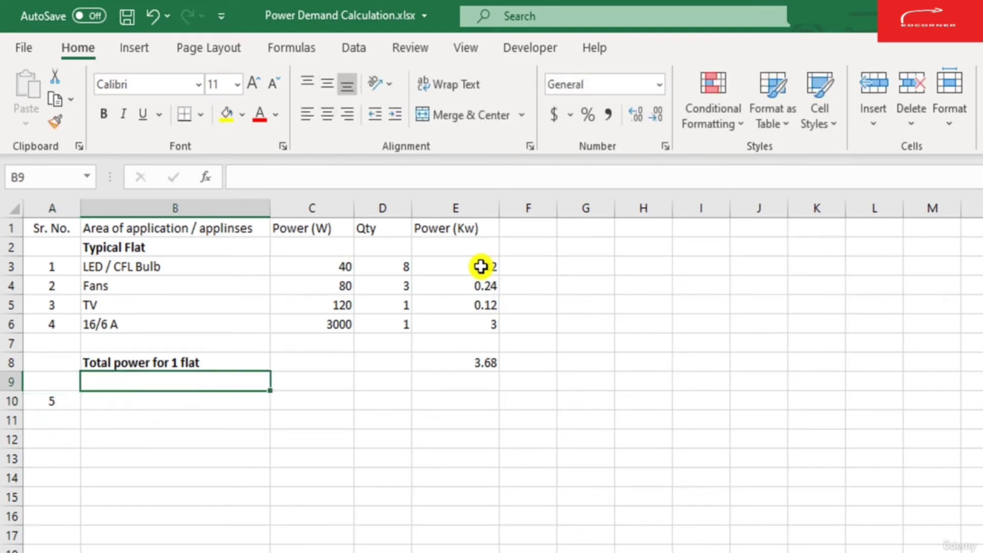
{"action": "key", "text": "ctrl+z"}
{"action": "key", "text": "Right"}
{"action": "type", "text": "Comm"}
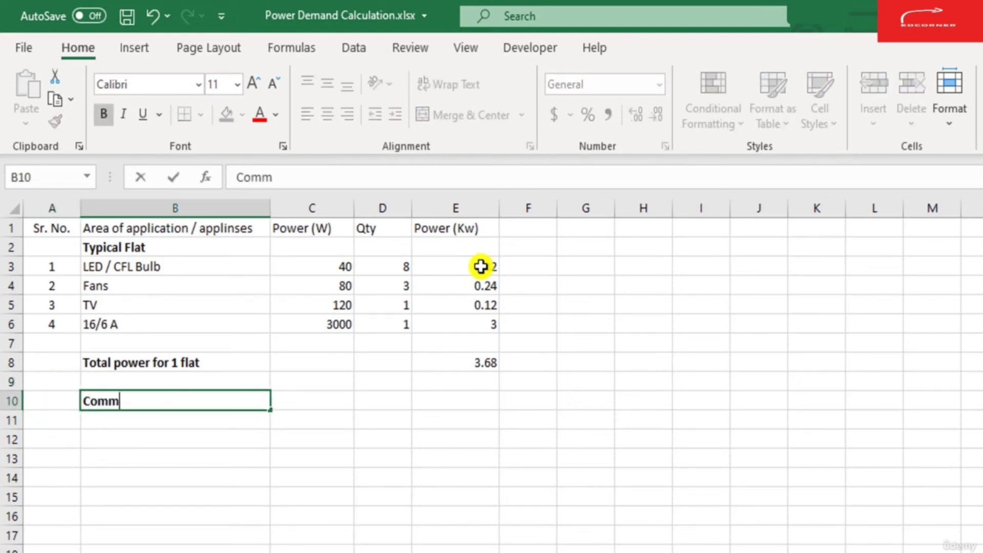
{"action": "type", "text": "on Area"}
{"action": "key", "text": "Return"}
Start row 11 with item number 5 and the description 'Passage Lighting'.
{"action": "key", "text": "Left"}
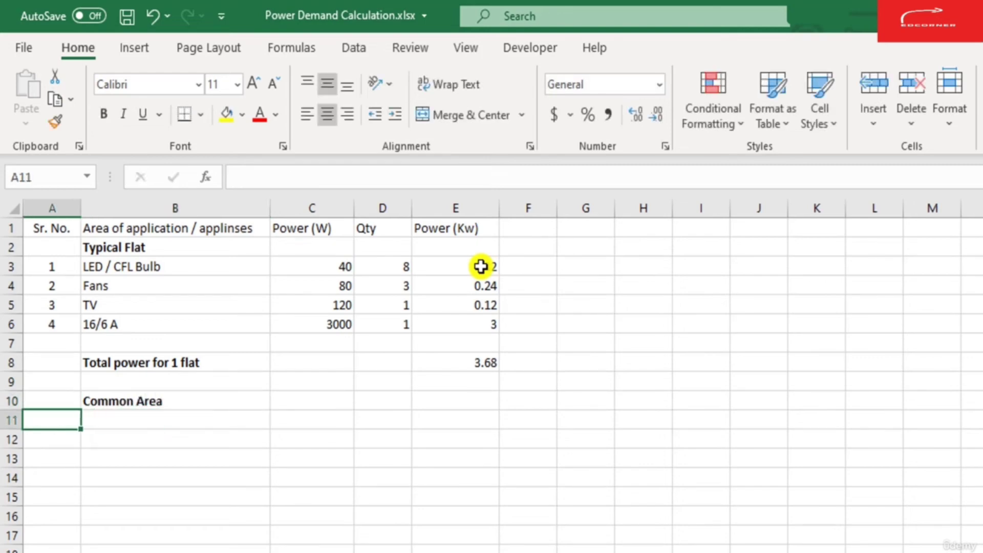
{"action": "key", "text": "Right"}
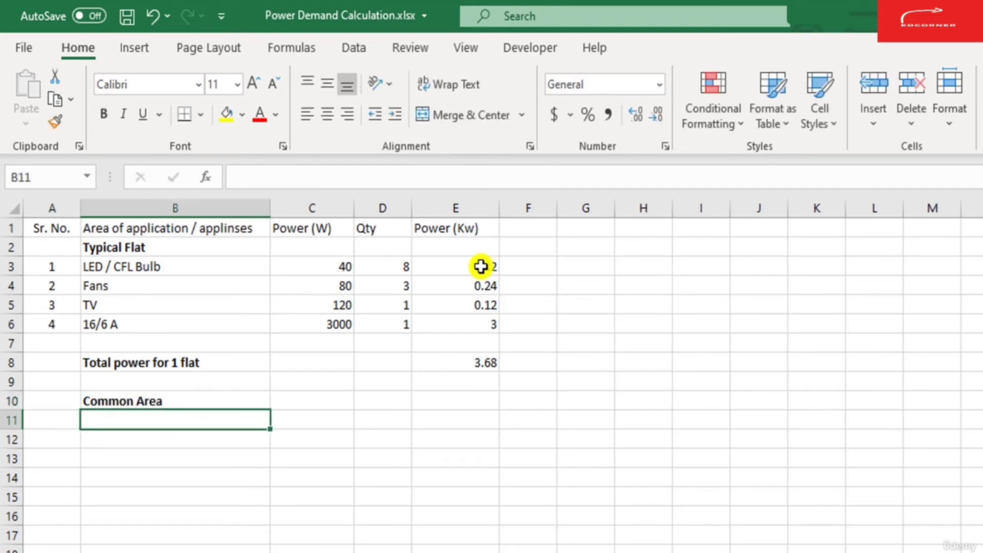
{"action": "key", "text": "Left"}
{"action": "type", "text": "5"}
{"action": "key", "text": "Right"}
{"action": "type", "text": "Passage"}
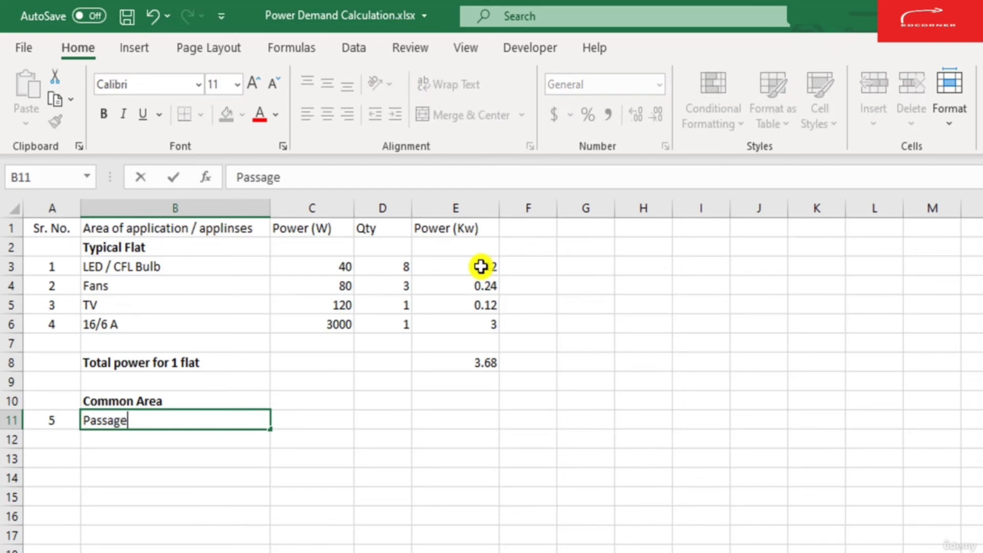
{"action": "type", "text": " Lighting"}
Complete Passage Lighting in row 11 with 40 W and quantity 100.
{"action": "key", "text": "Return"}
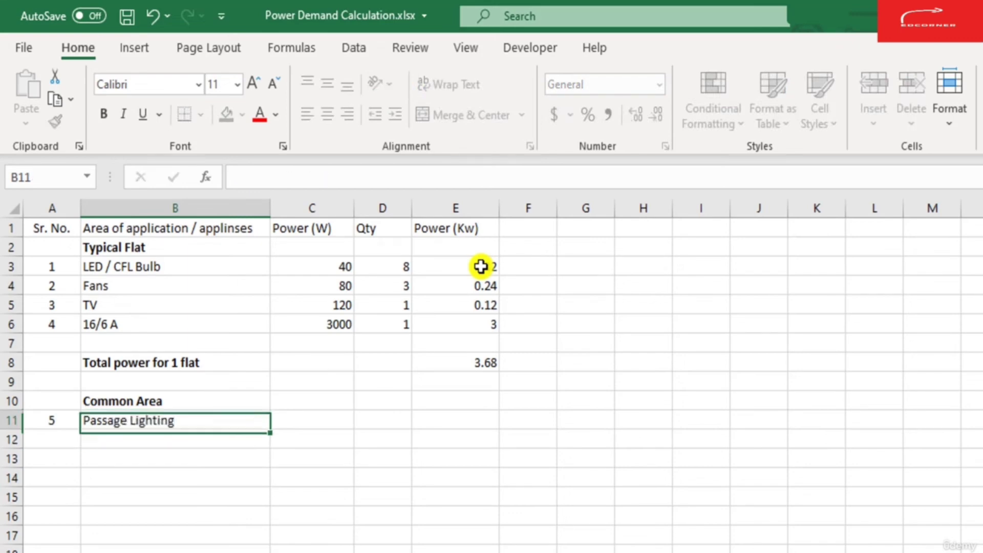
{"action": "key", "text": "Right"}
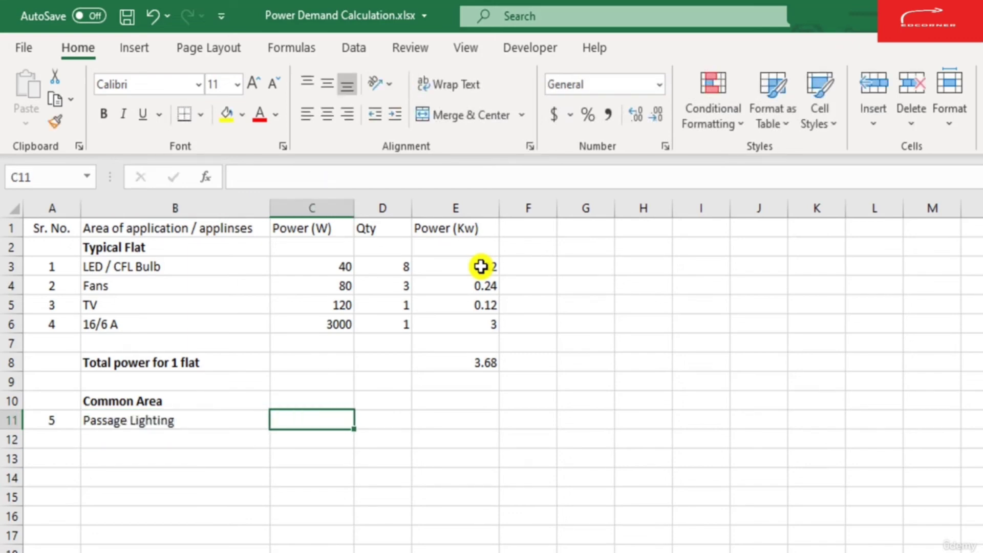
{"action": "type", "text": "40"}
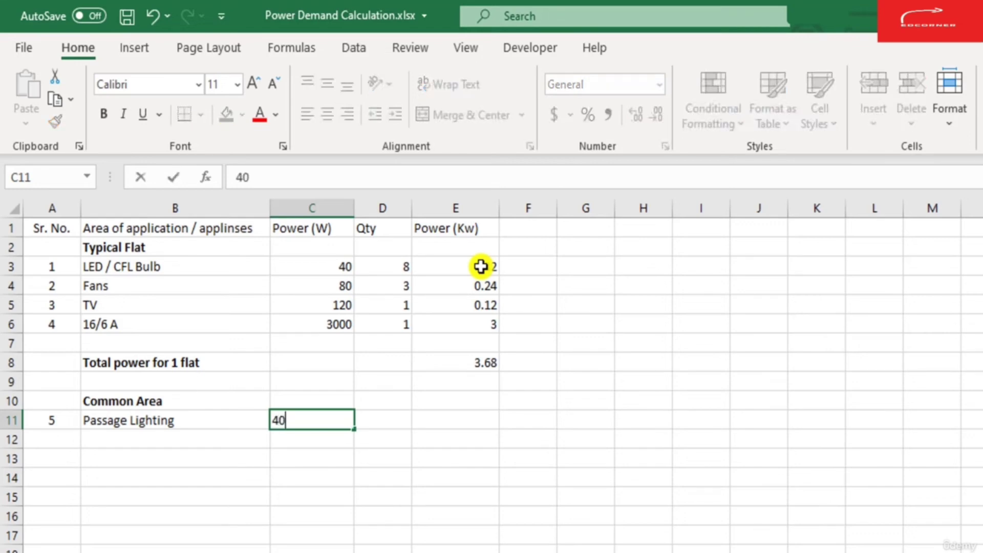
{"action": "key", "text": "Return"}
{"action": "key", "text": "Up"}
{"action": "key", "text": "Right"}
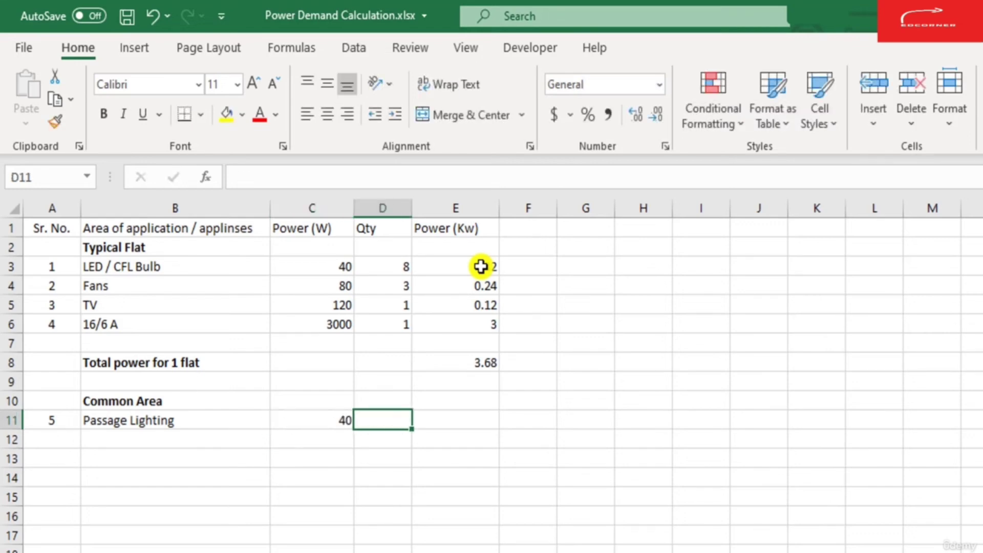
{"action": "type", "text": "1000"}
{"action": "key", "text": "BackSpace"}
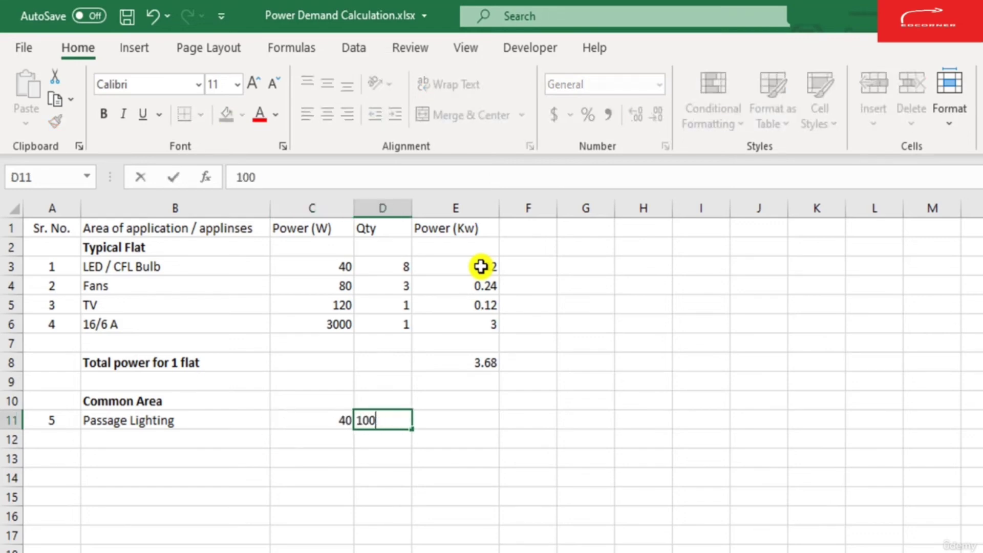
{"action": "key", "text": "Return"}
Copy the kW formula from E6 into E11, giving 4 kW.
{"action": "key", "text": "Up"}
{"action": "key", "text": "Right"}
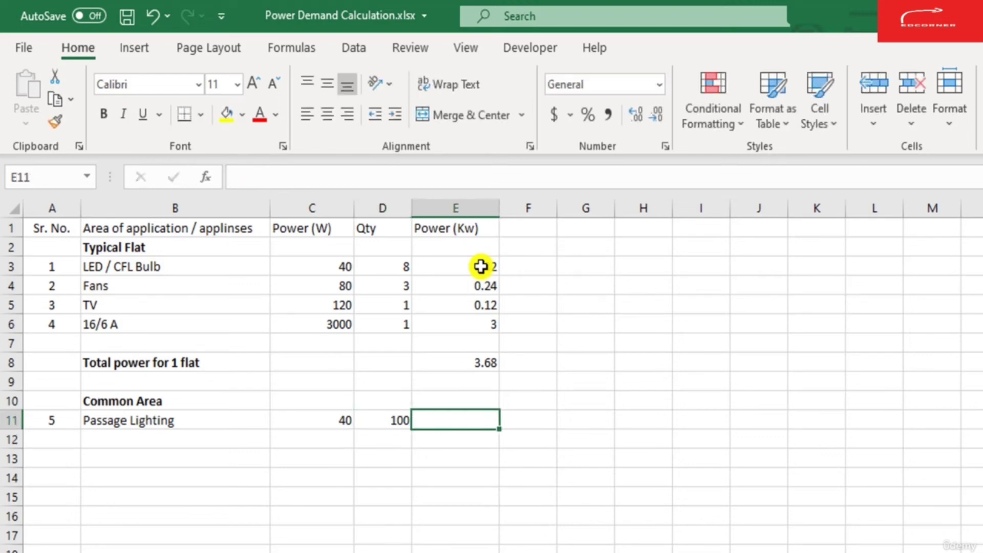
{"action": "key", "text": "Up"}
{"action": "key", "text": "Up"}
{"action": "key", "text": "Up"}
{"action": "key", "text": "Up"}
{"action": "key", "text": "Up"}
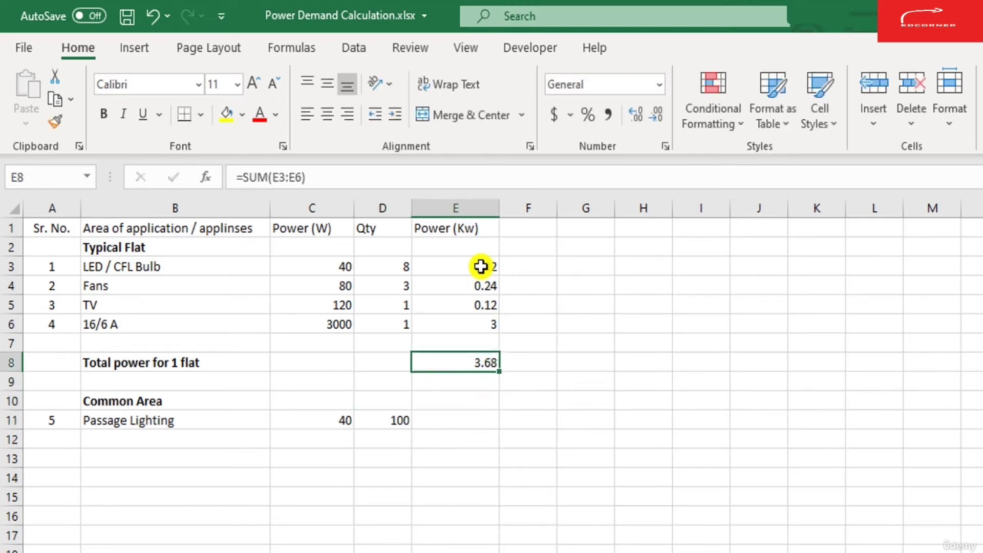
{"action": "key", "text": "ctrl+c"}
{"action": "key", "text": "Down"}
{"action": "key", "text": "Down"}
{"action": "key", "text": "Down"}
{"action": "key", "text": "Down"}
{"action": "key", "text": "Down"}
{"action": "key", "text": "Down"}
{"action": "key", "text": "Up"}
{"action": "key", "text": "ctrl+v"}
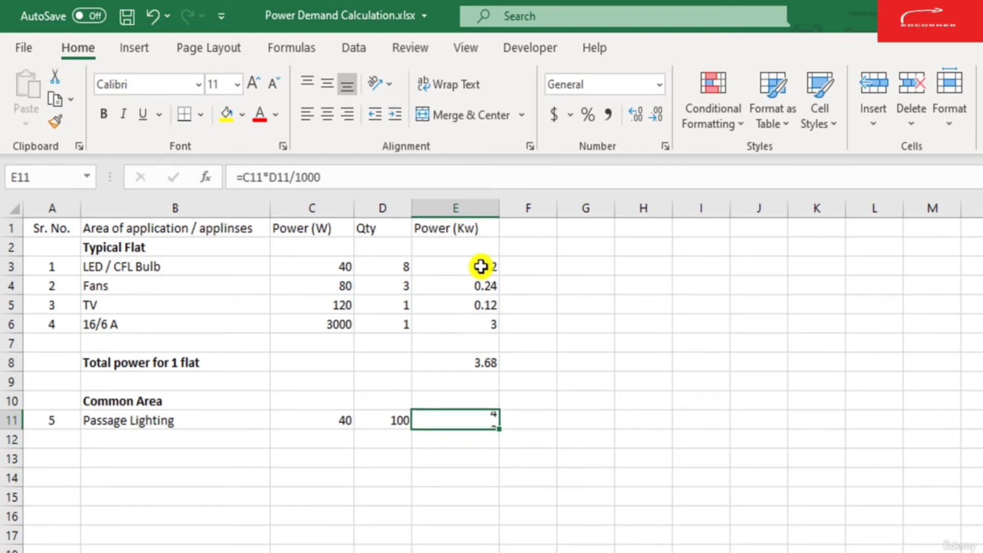
{"action": "key", "text": "Escape"}
{"action": "key", "text": "Left"}
{"action": "key", "text": "Left"}
{"action": "key", "text": "Left"}
{"action": "key", "text": "Left"}
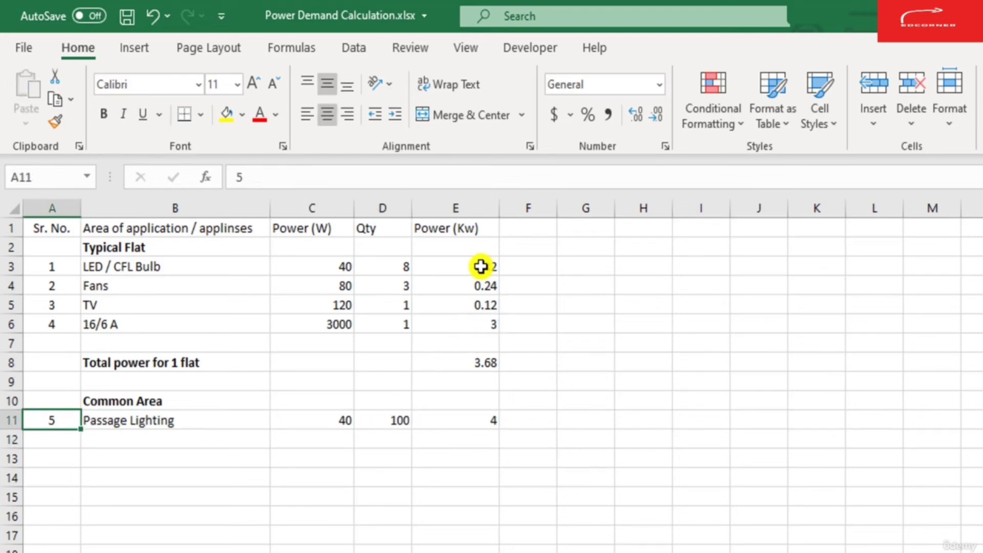
{"action": "key", "text": "Down"}
Enter item 6 with a bold 'Street Light' label in row 12.
{"action": "type", "text": "6"}
{"action": "key", "text": "Tab"}
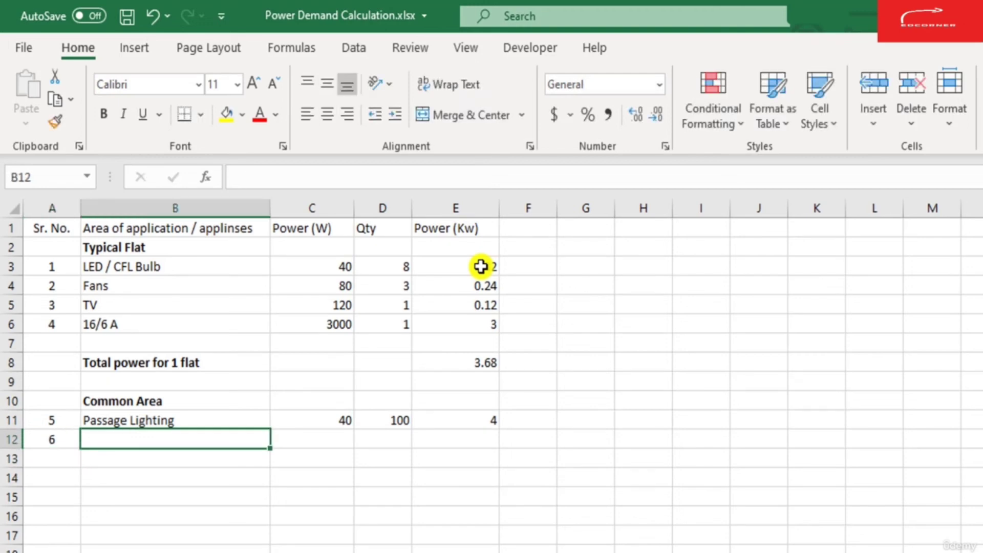
{"action": "type", "text": "St"}
{"action": "key", "text": "BackSpace"}
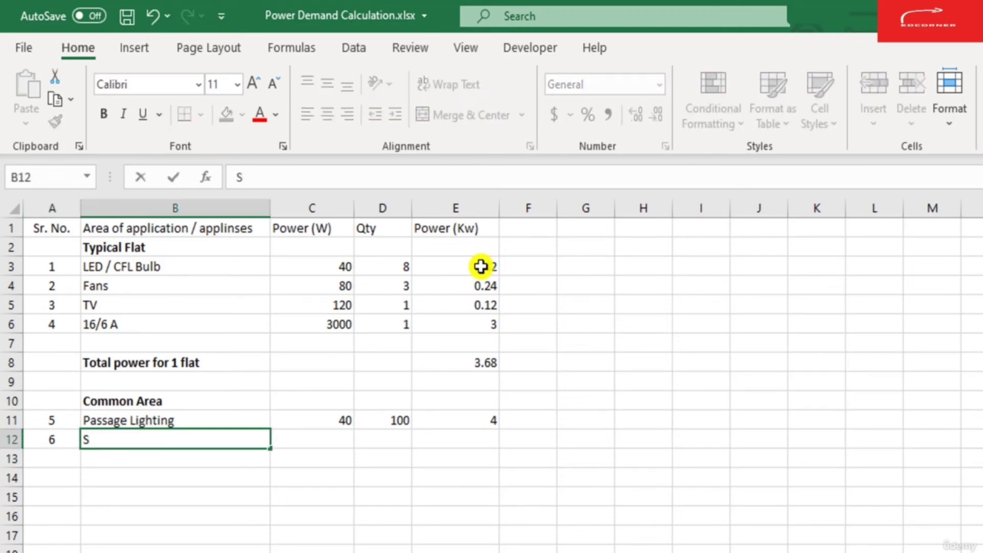
{"action": "type", "text": "treet Li"}
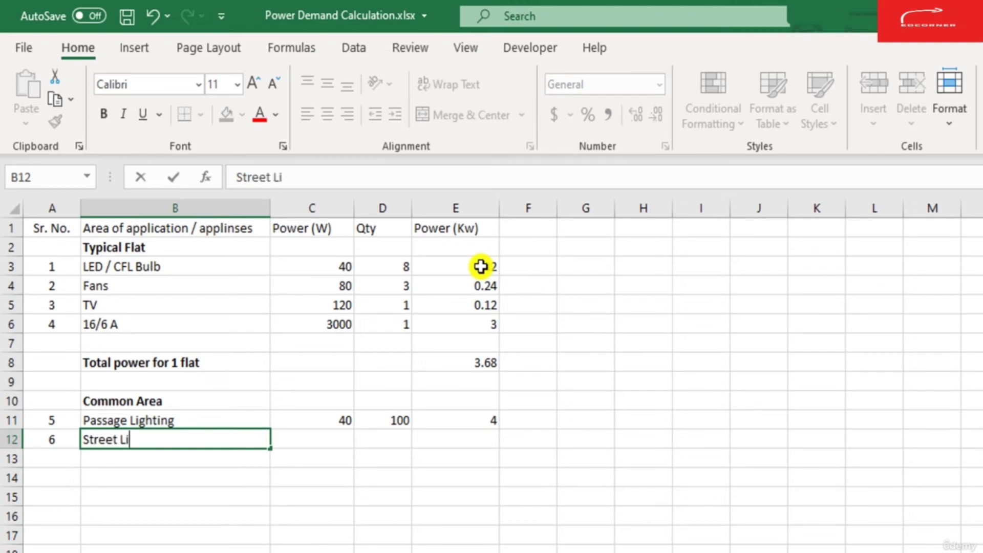
{"action": "type", "text": "ght"}
{"action": "key", "text": "ctrl+Return"}
{"action": "key", "text": "ctrl+b"}
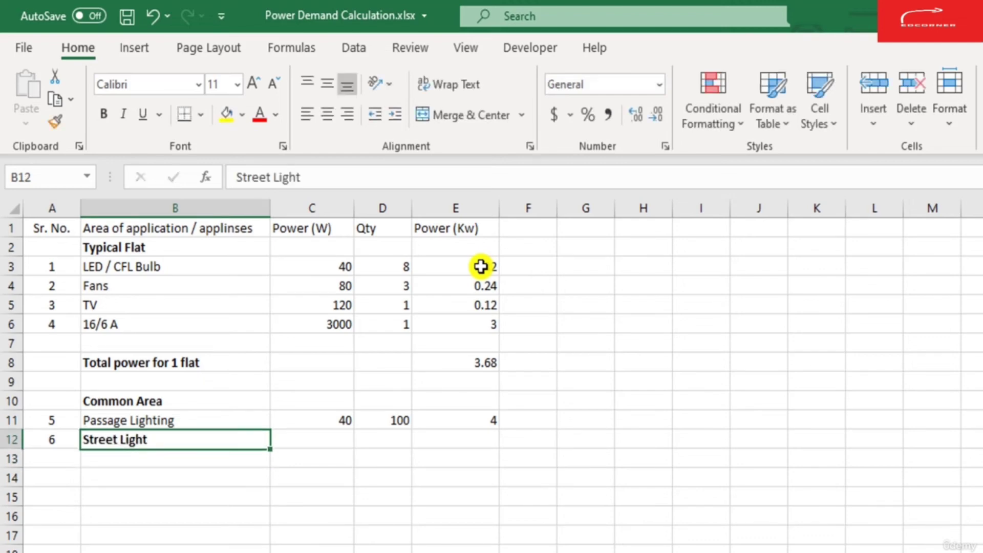
Give Street Light 100 W and quantity 20, filling =C12*D12/1000 down for 2 kW.
{"action": "key", "text": "Tab"}
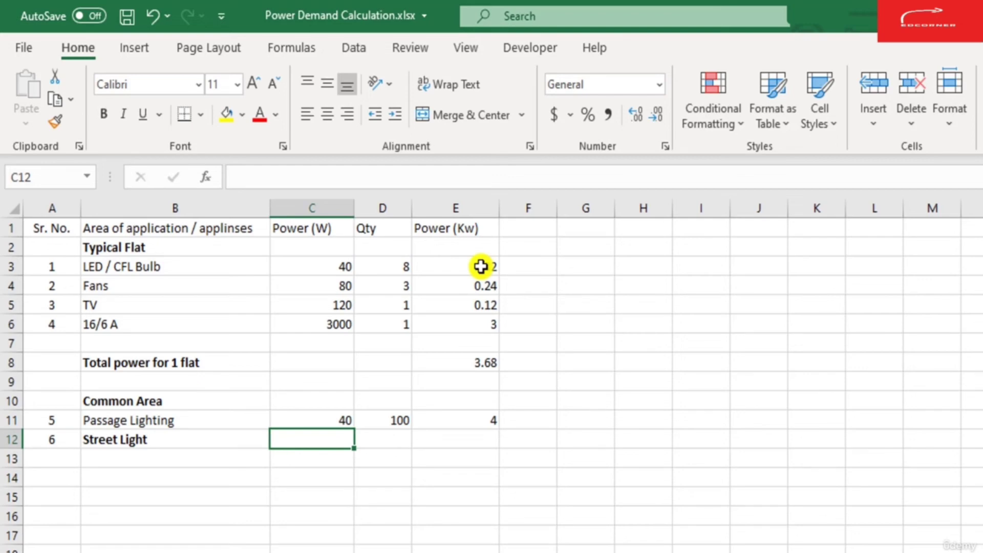
{"action": "type", "text": "100"}
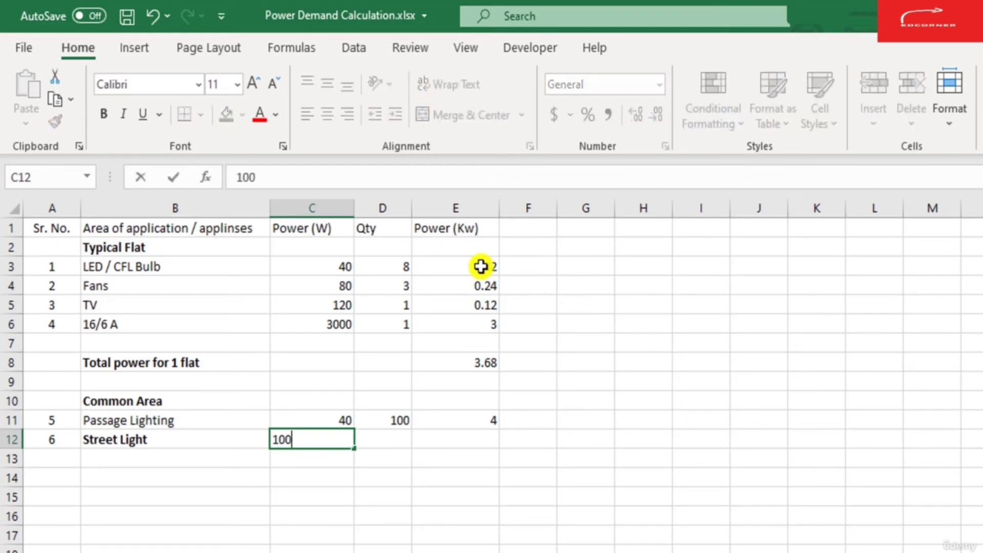
{"action": "key", "text": "Return"}
{"action": "key", "text": "Up"}
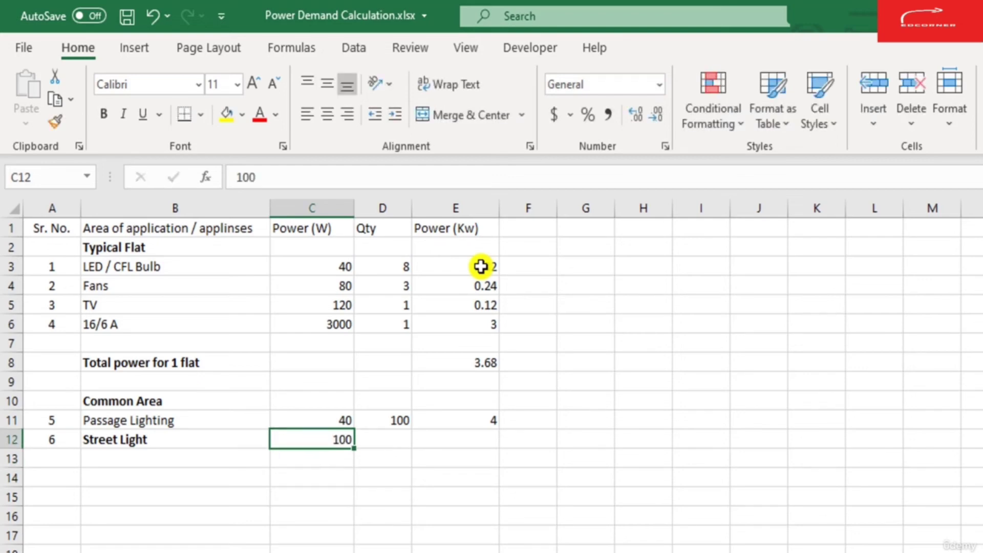
{"action": "key", "text": "Right"}
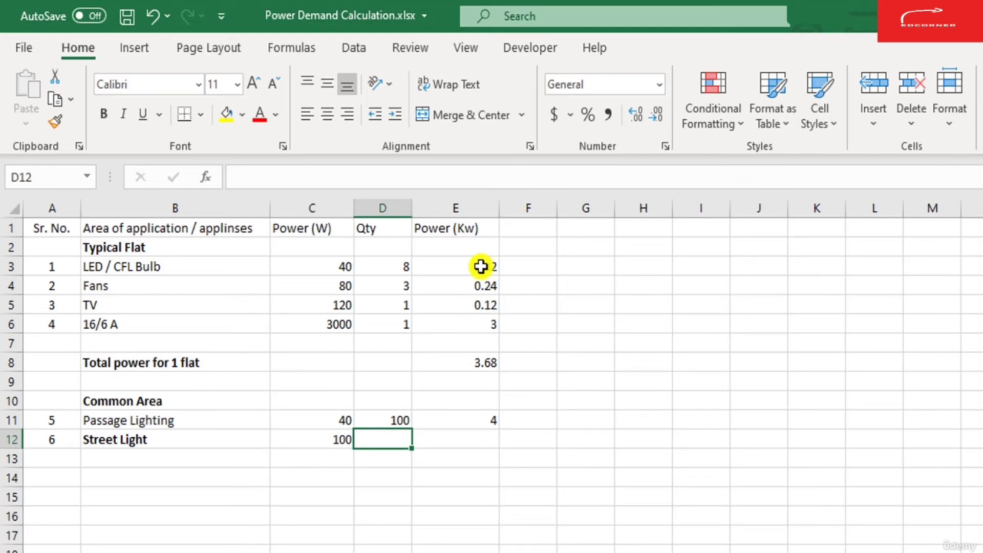
{"action": "type", "text": "20"}
{"action": "key", "text": "Return"}
{"action": "key", "text": "Up"}
{"action": "key", "text": "Right"}
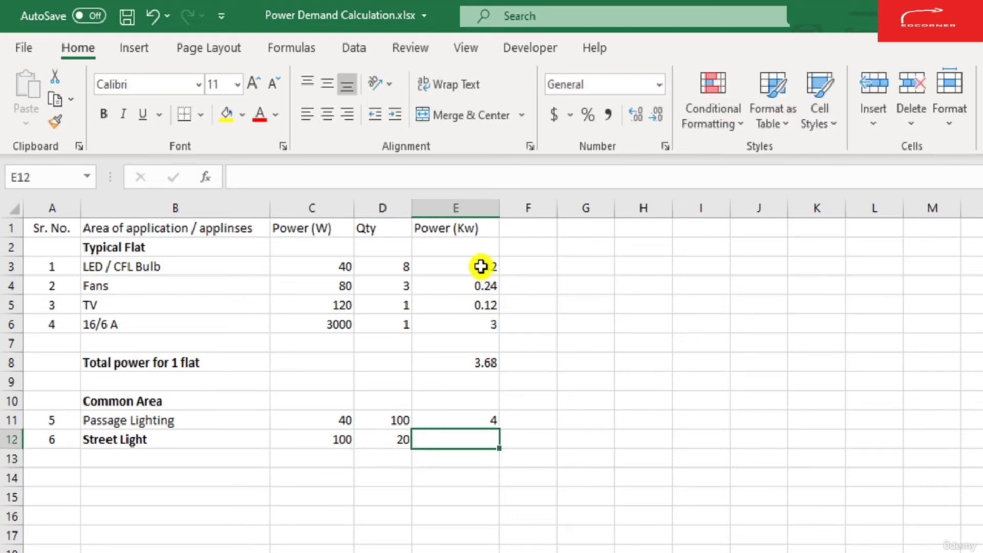
{"action": "key", "text": "ctrl+d"}
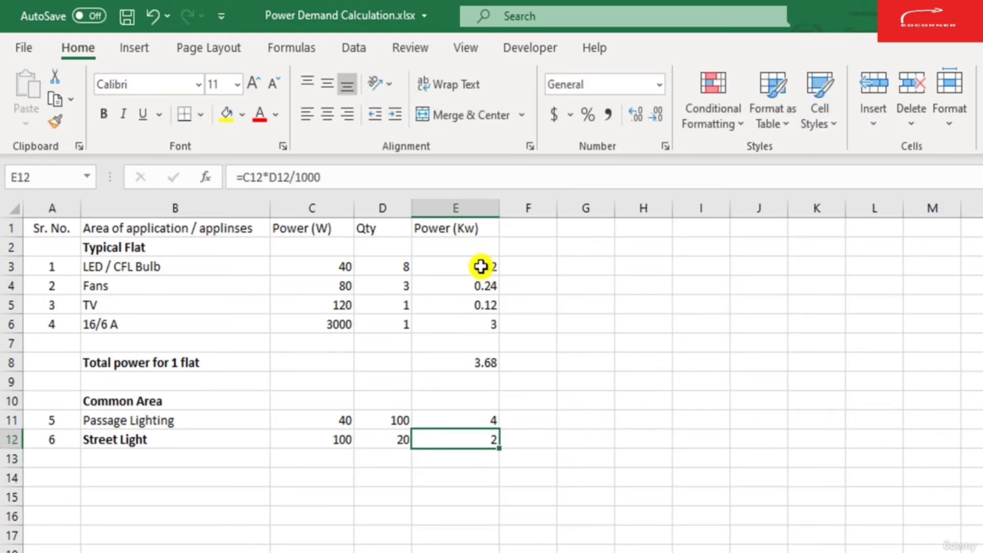
{"action": "key", "text": "F2"}
{"action": "key", "text": "Escape"}
Start row 13 with item number 7.
{"action": "key", "text": "Left"}
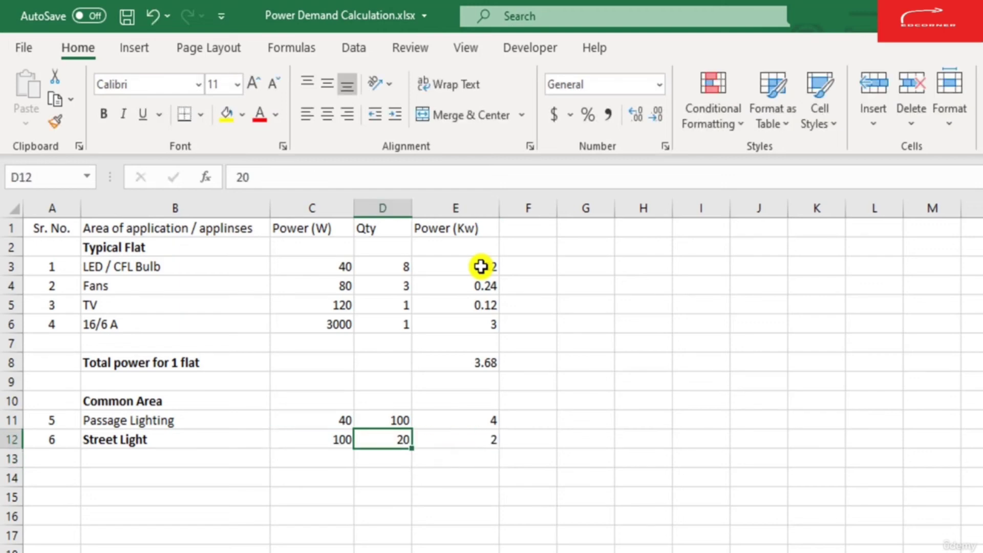
{"action": "key", "text": "Left"}
{"action": "key", "text": "Left"}
{"action": "key", "text": "Left"}
{"action": "key", "text": "Down"}
{"action": "type", "text": "7"}
{"action": "key", "text": "Tab"}
Enter the label 'Straicase Lighting' in B13.
{"action": "type", "text": "astra"}
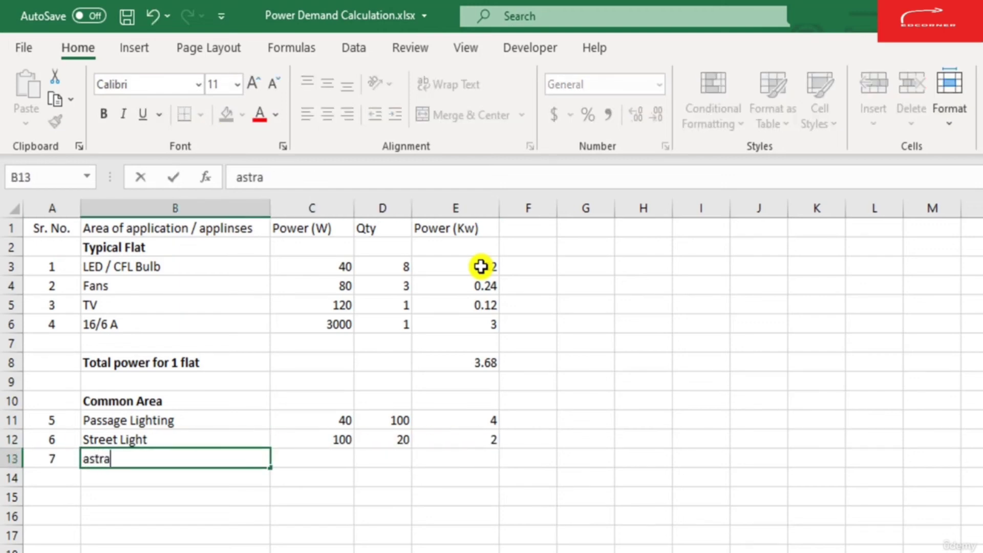
{"action": "key", "text": "BackSpace"}
{"action": "key", "text": "BackSpace"}
{"action": "key", "text": "BackSpace"}
{"action": "key", "text": "BackSpace"}
{"action": "key", "text": "BackSpace"}
{"action": "type", "text": "S"}
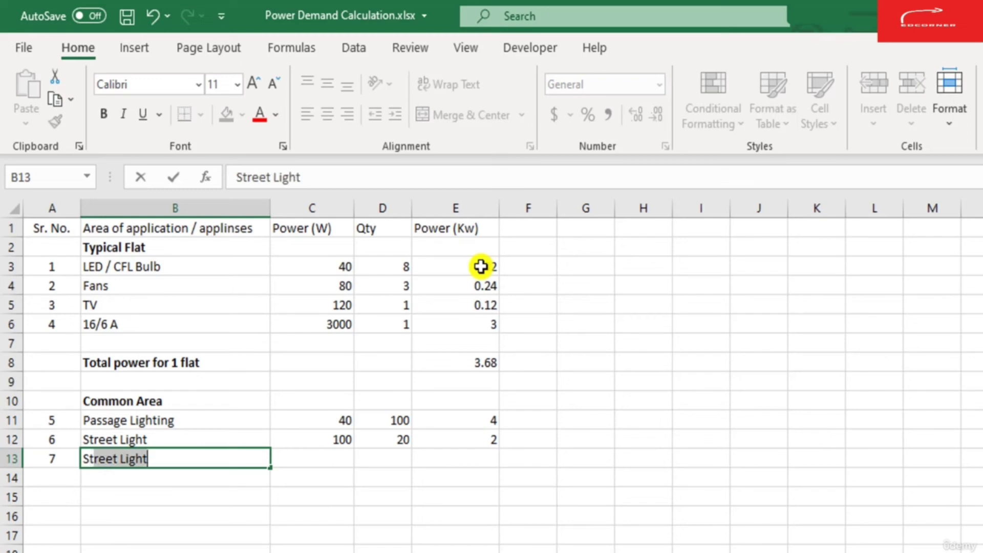
{"action": "type", "text": "traicase Lightingh"}
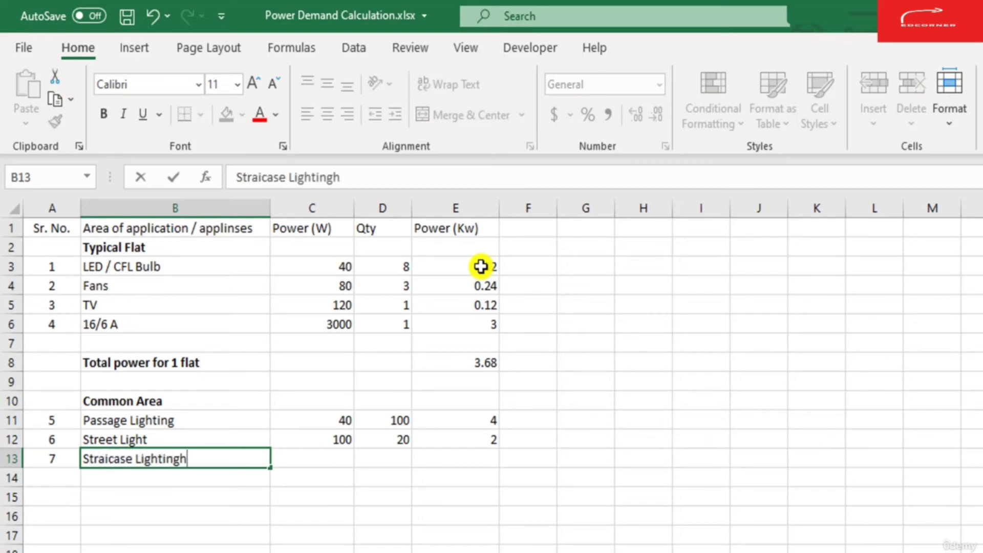
{"action": "key", "text": "BackSpace"}
{"action": "key", "text": "Tab"}
Set Straicase Lighting's power to 60 W and quantity to 20.
{"action": "key", "text": "Left"}
{"action": "key", "text": "Right"}
{"action": "type", "text": "60"}
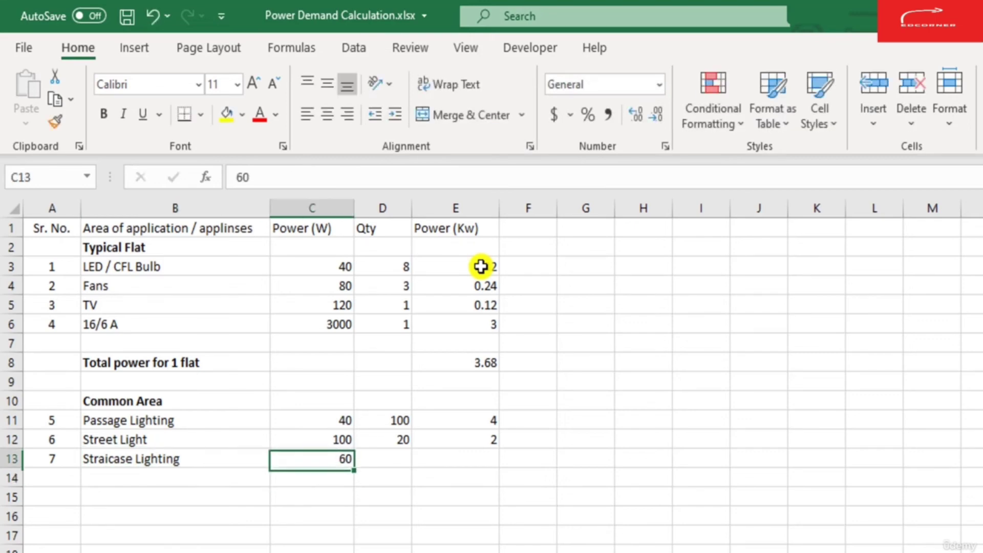
{"action": "key", "text": "Tab"}
{"action": "type", "text": "50"}
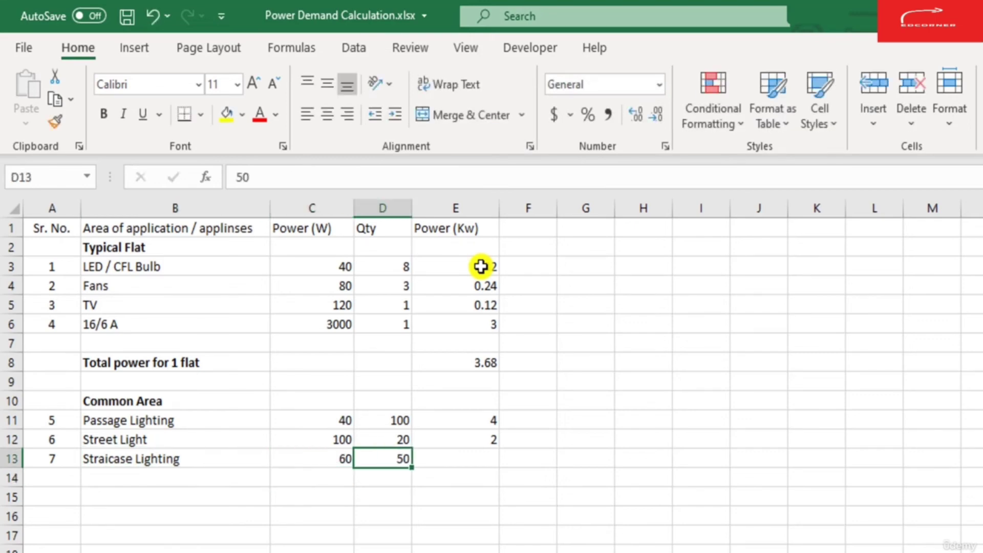
{"action": "key", "text": "BackSpace"}
{"action": "key", "text": "BackSpace"}
{"action": "type", "text": "20"}
{"action": "key", "text": "Tab"}
{"action": "key", "text": "Tab"}
Fill the kW formula down into E13, giving 1.2 kW.
{"action": "key", "text": "Left"}
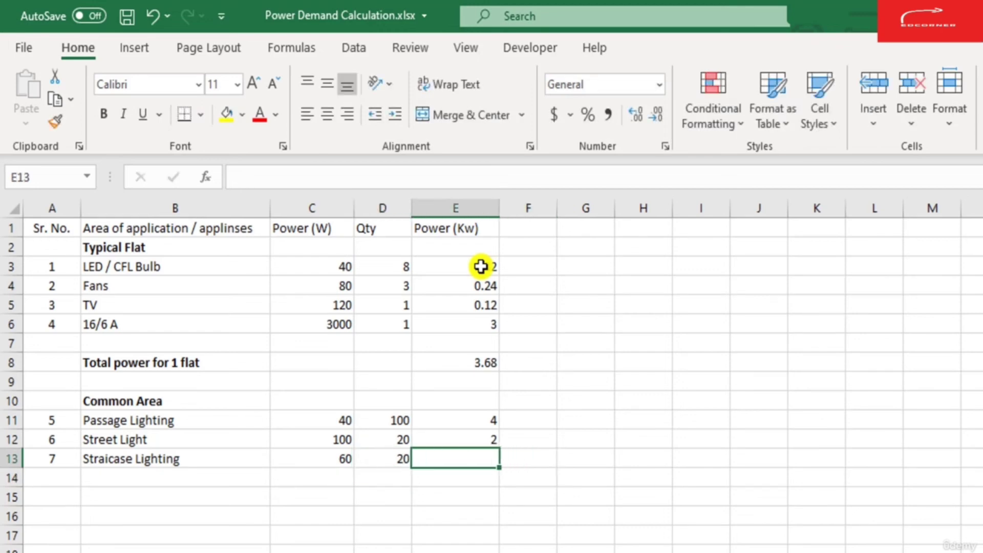
{"action": "key", "text": "ctrl+d"}
{"action": "key", "text": "Return"}
{"action": "key", "text": "Up"}
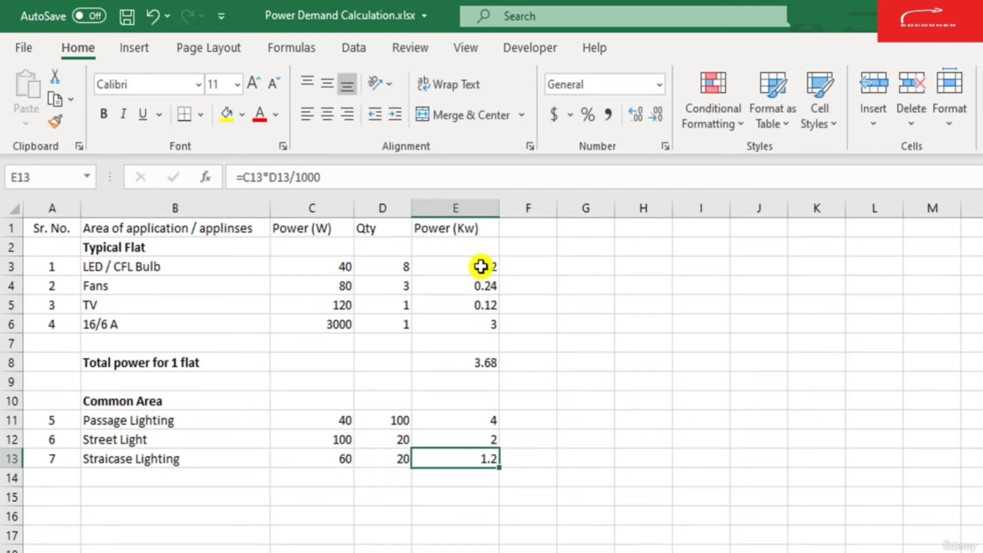
{"action": "key", "text": "Down"}
{"action": "key", "text": "Up"}
{"action": "key", "text": "Down"}
Add item 8 labelled 'Light' in row 14.
{"action": "key", "text": "Left"}
{"action": "key", "text": "Left"}
{"action": "key", "text": "Left"}
{"action": "key", "text": "Left"}
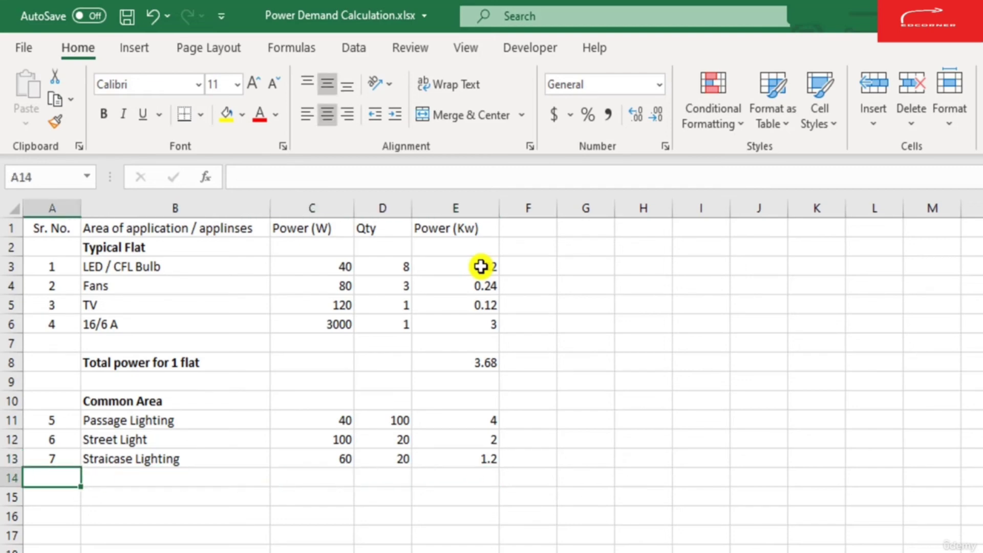
{"action": "type", "text": "8"}
{"action": "key", "text": "Tab"}
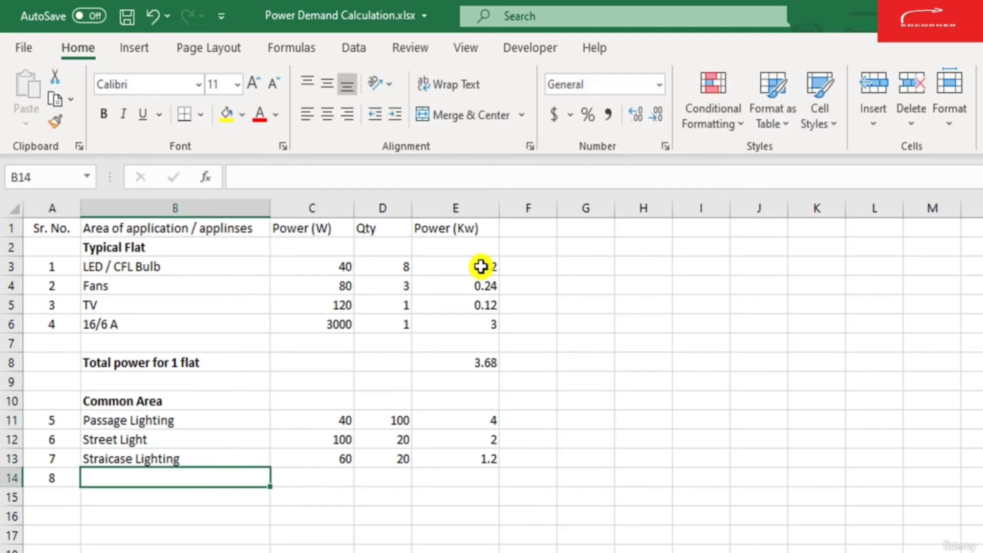
{"action": "type", "text": "Ligh"}
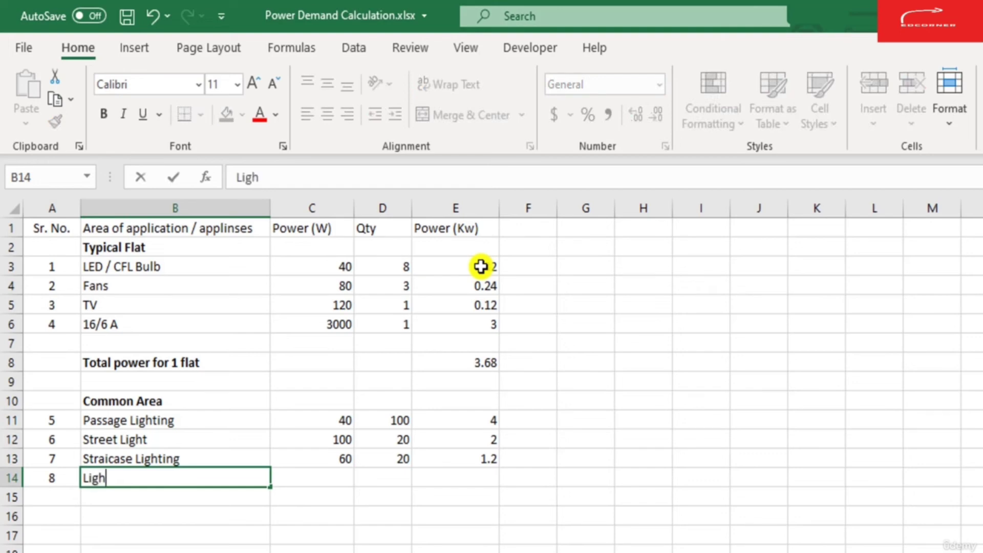
{"action": "type", "text": "t"}
{"action": "key", "text": "Return"}
{"action": "key", "text": "Up"}
Set Light's power to 400 W and quantity to 2.
{"action": "key", "text": "Right"}
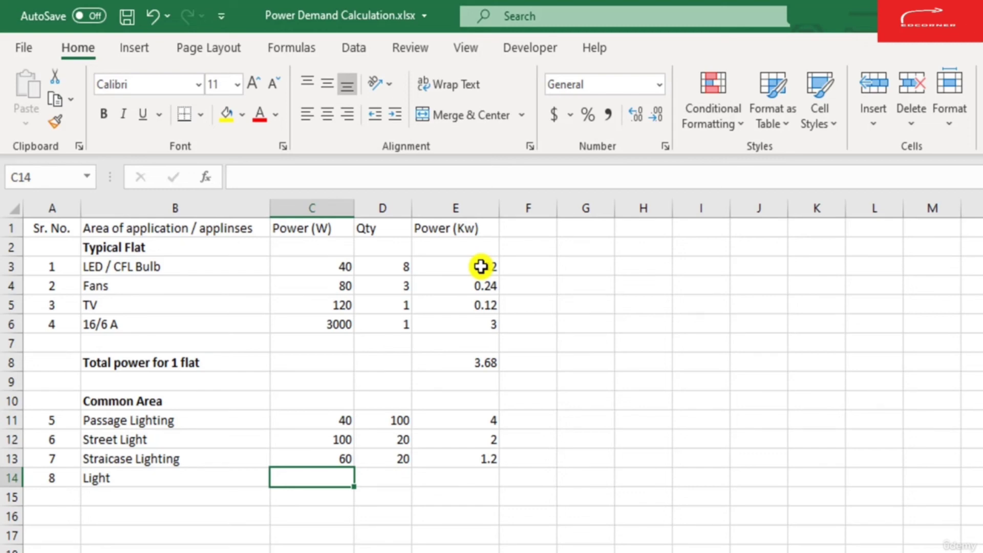
{"action": "type", "text": "4000"}
{"action": "key", "text": "BackSpace"}
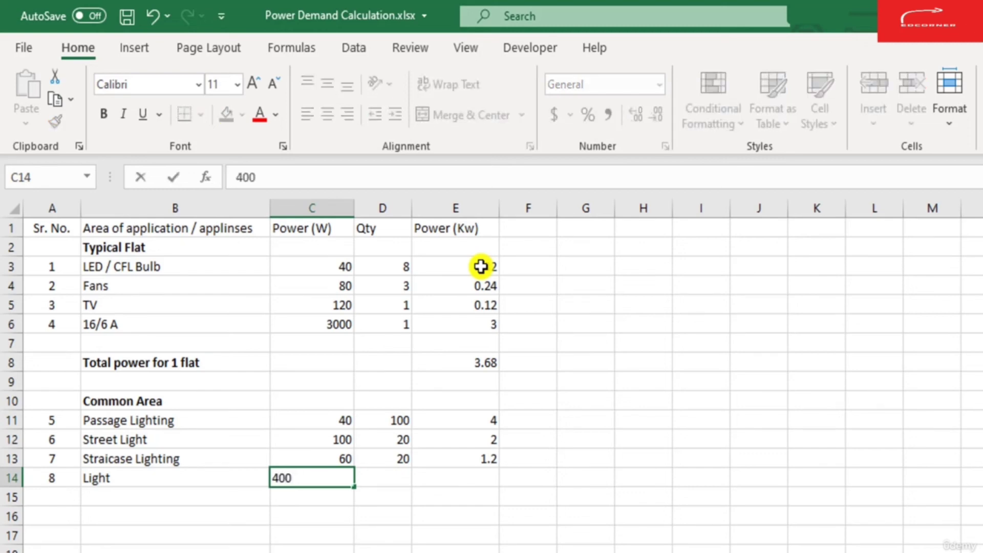
{"action": "key", "text": "Return"}
{"action": "key", "text": "Up"}
{"action": "key", "text": "Right"}
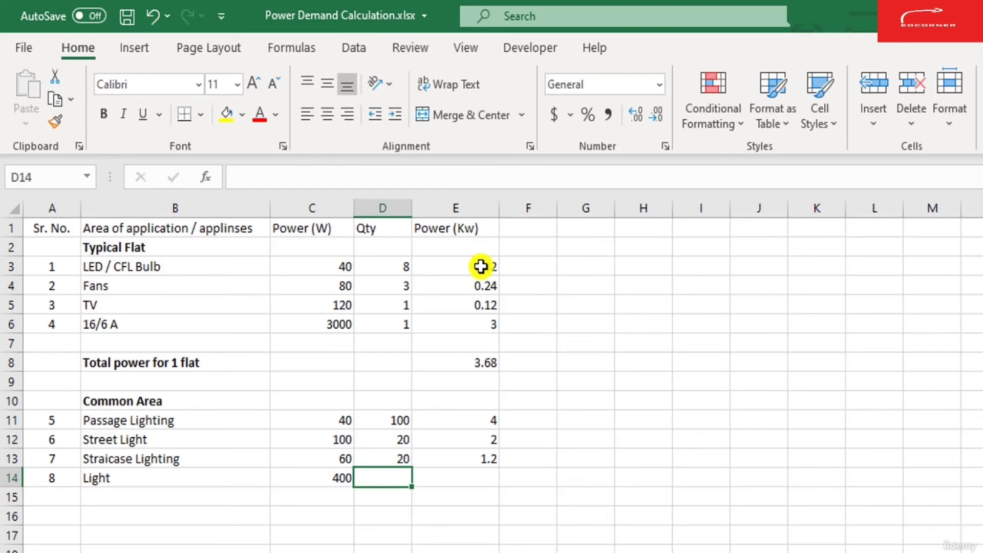
{"action": "type", "text": "2"}
{"action": "key", "text": "Return"}
Fill the kW formula down into E14, giving 0.8 kW.
{"action": "key", "text": "Up"}
{"action": "key", "text": "Right"}
{"action": "key", "text": "ctrl+d"}
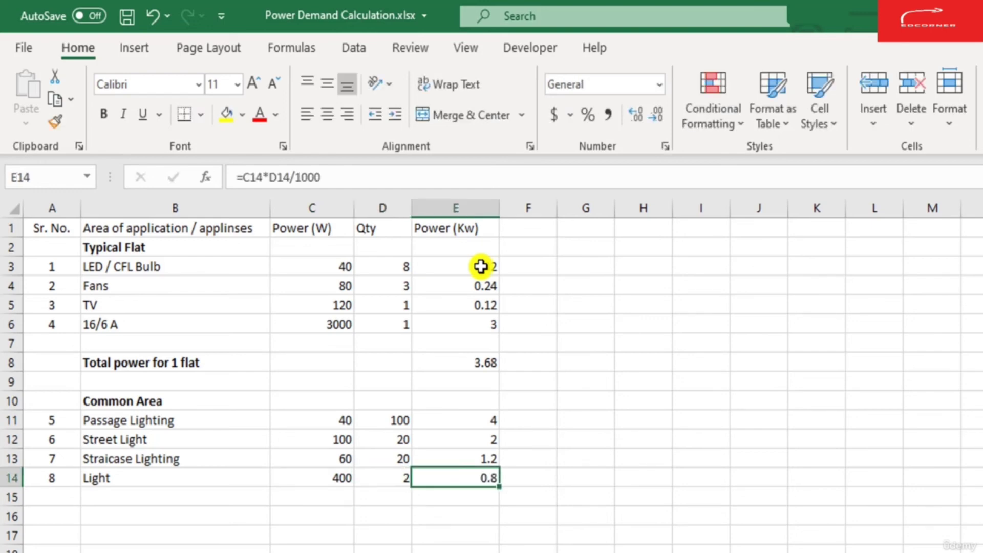
{"action": "key", "text": "F2"}
{"action": "key", "text": "Escape"}
{"action": "key", "text": "Return"}
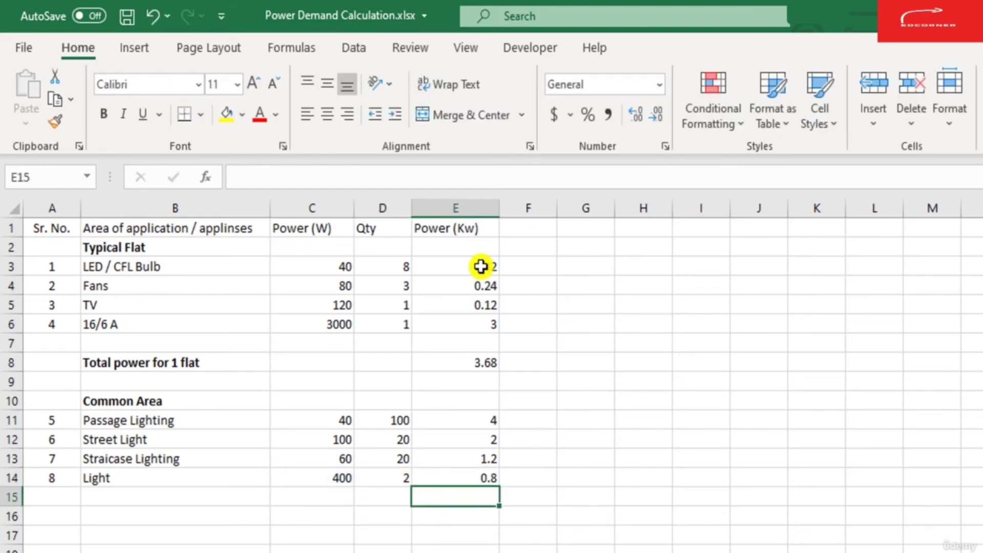